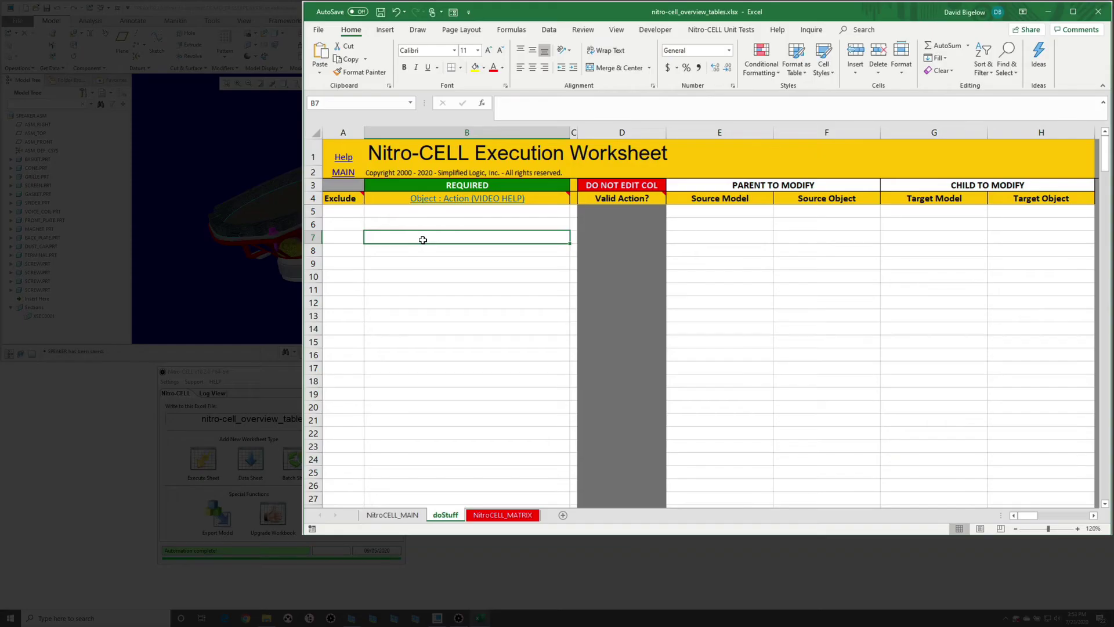
# Add a worksheet : TABLE_CREATE row in B7 creating table fileNames on sheet wowTab.
pyautogui.write('=nc_command[')
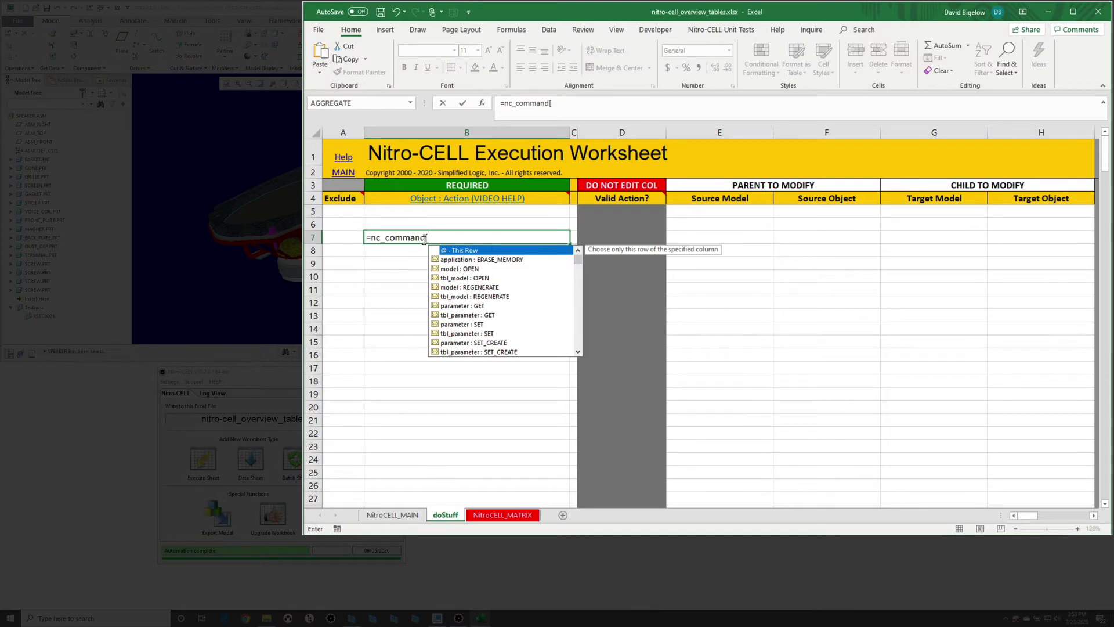
pyautogui.write('@wor')
pyautogui.press('Down')
pyautogui.press('Tab')
pyautogui.write(']')
pyautogui.press('Return')
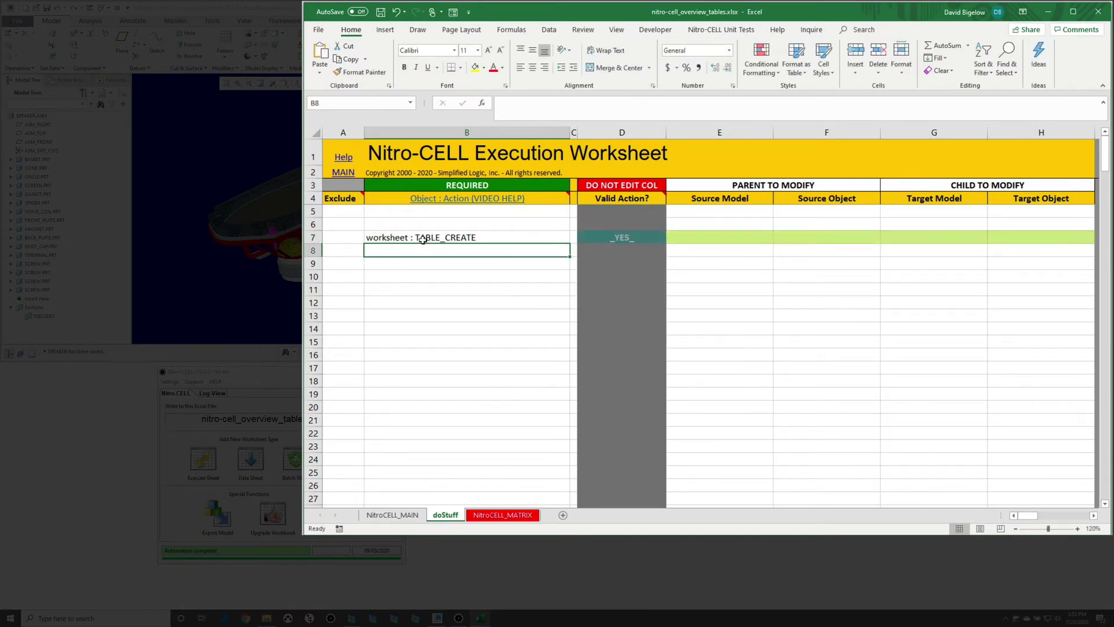
pyautogui.click(734, 238)
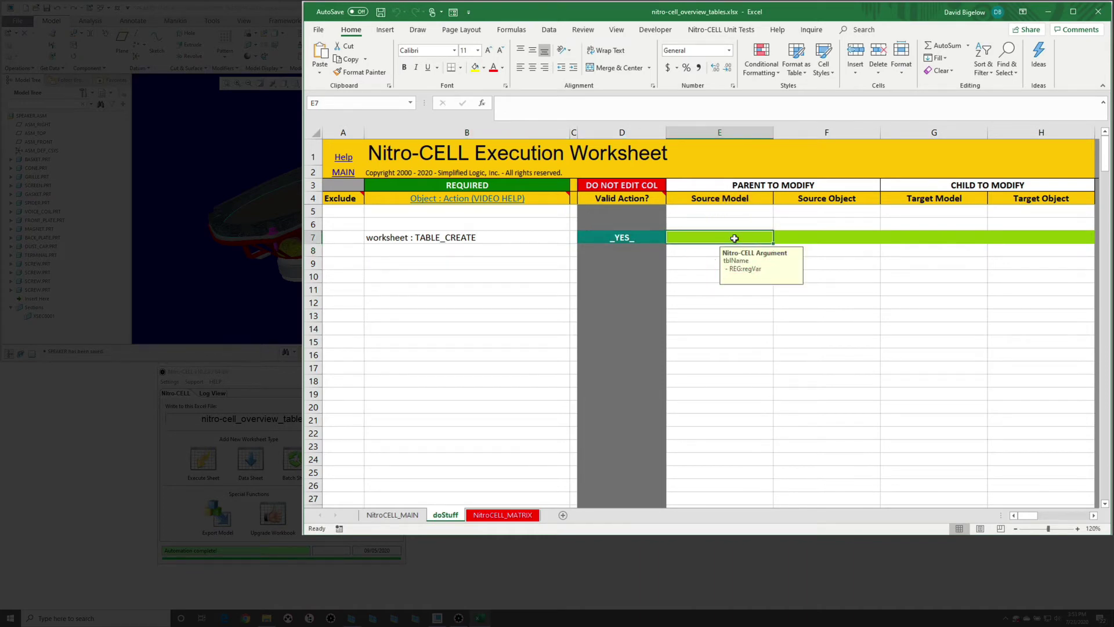
pyautogui.write('fileNames')
pyautogui.press('Return')
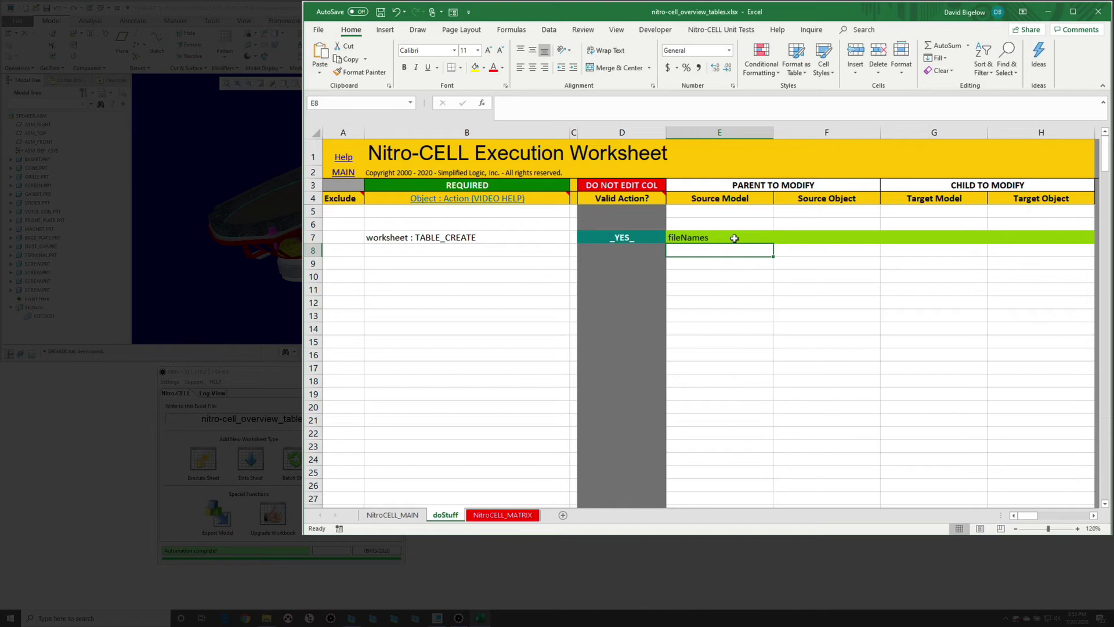
pyautogui.click(924, 237)
pyautogui.write('wow')
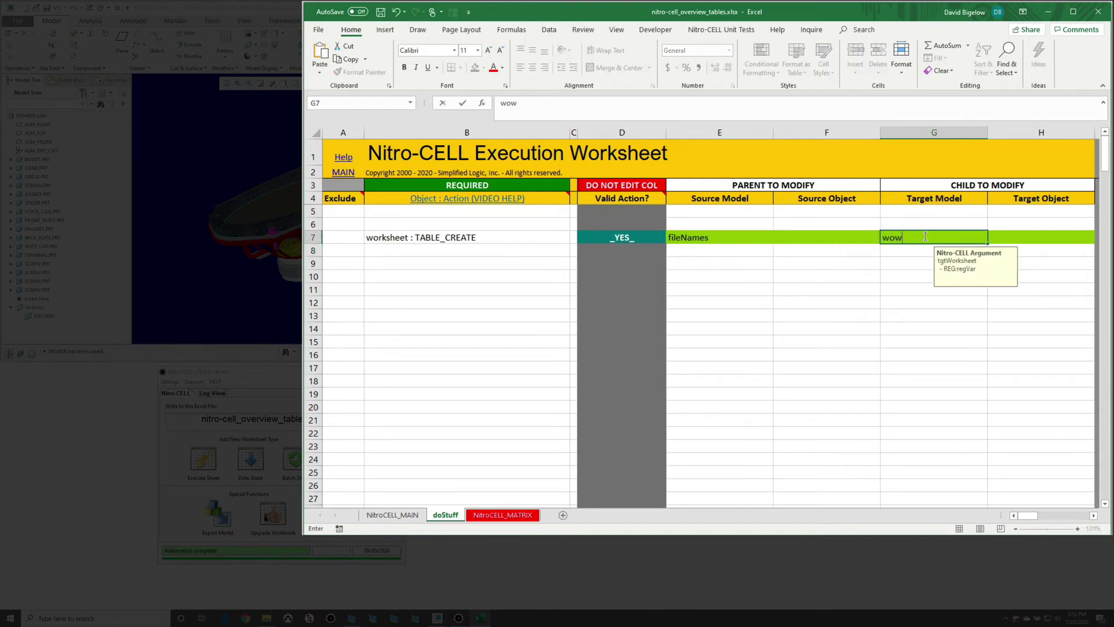
pyautogui.write('Tab')
pyautogui.press('Return')
# Add a tbl_application : GET_FILES row collecting *.prt files into fileNames, then execute the sheet.
pyautogui.click(465, 253)
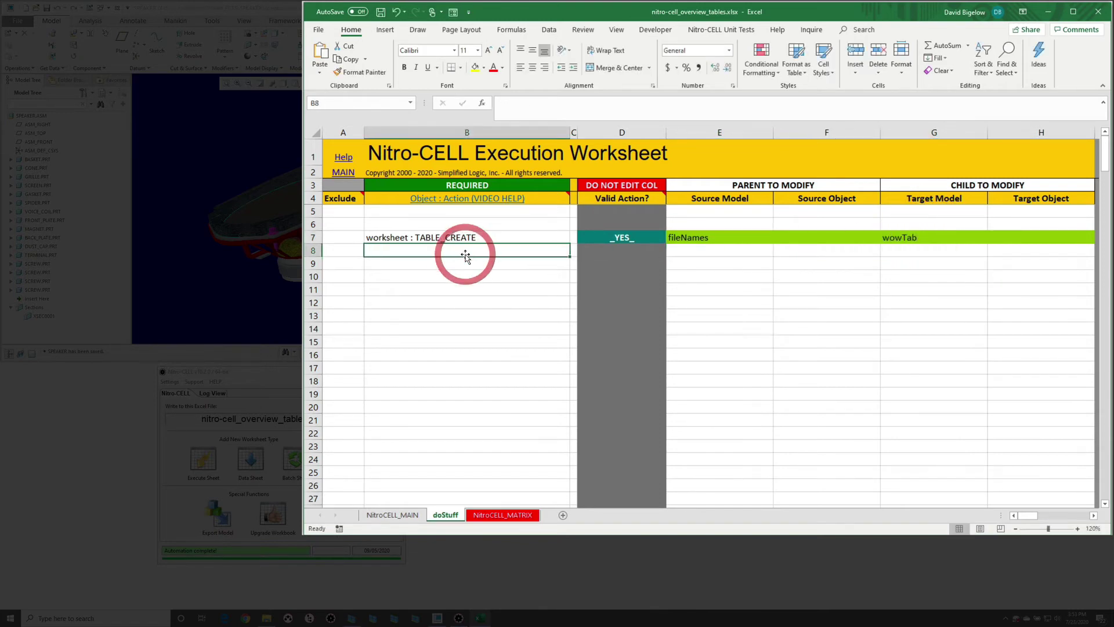
pyautogui.write('=nc_command[')
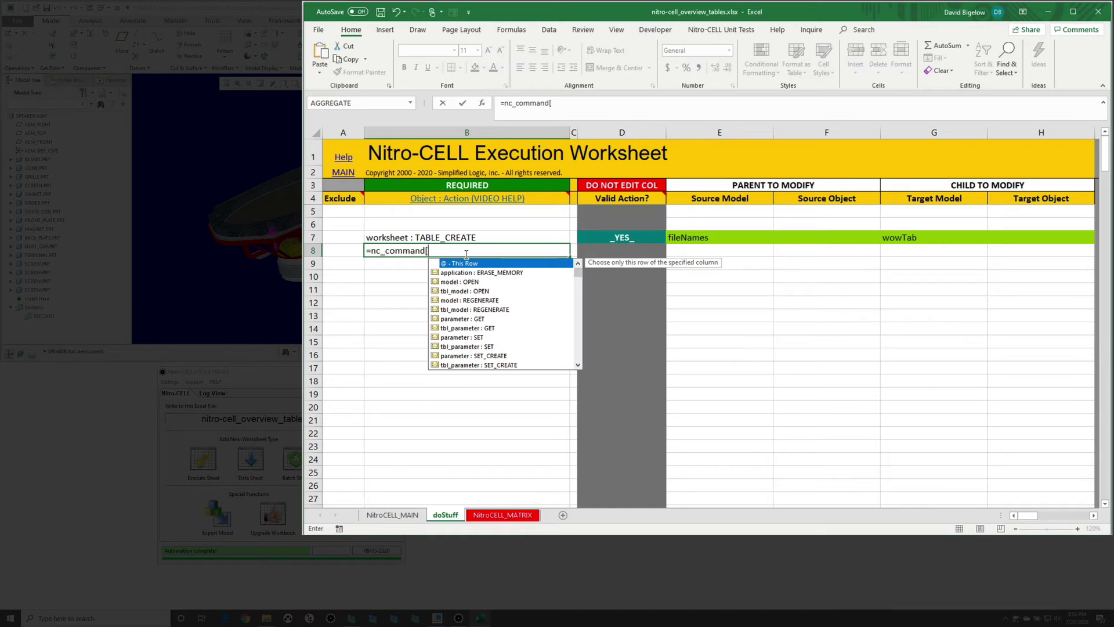
pyautogui.write('get_f')
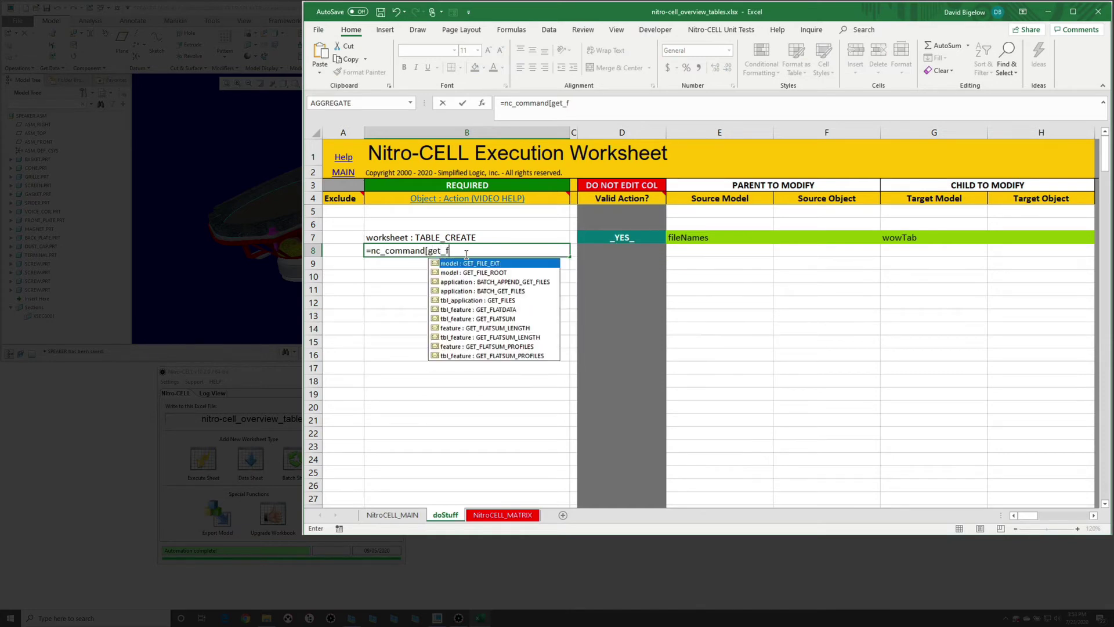
pyautogui.write('il')
pyautogui.press('Down')
pyautogui.press('Down')
pyautogui.press('Down')
pyautogui.press('Down')
pyautogui.press('Tab')
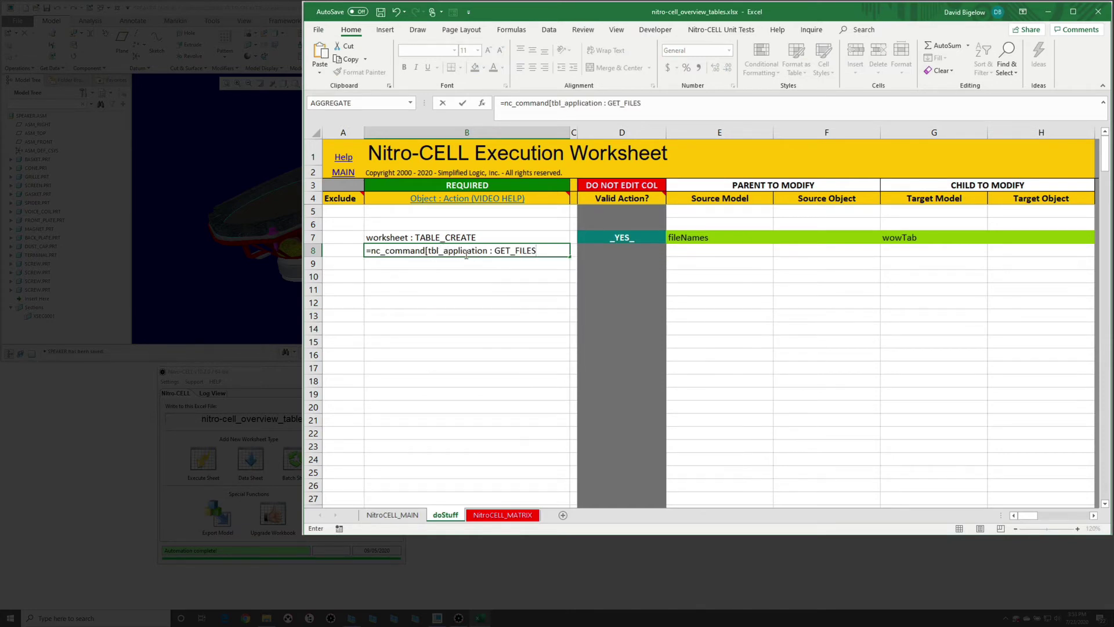
pyautogui.press('Return')
pyautogui.click(702, 251)
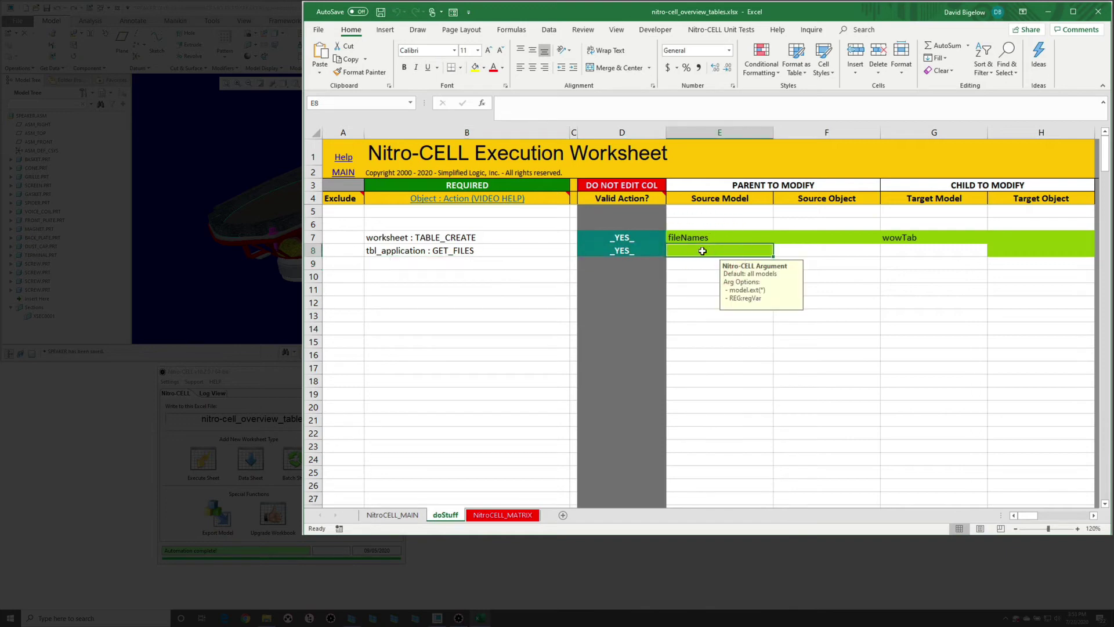
pyautogui.write('*.prt')
pyautogui.press('Return')
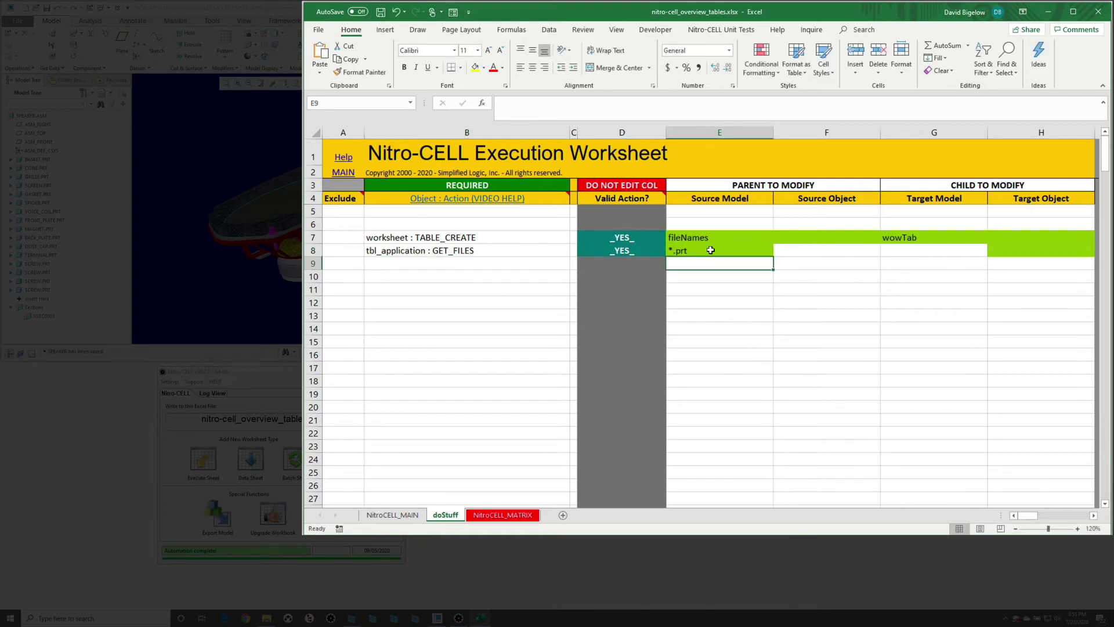
pyautogui.click(1052, 250)
pyautogui.write('fileNames')
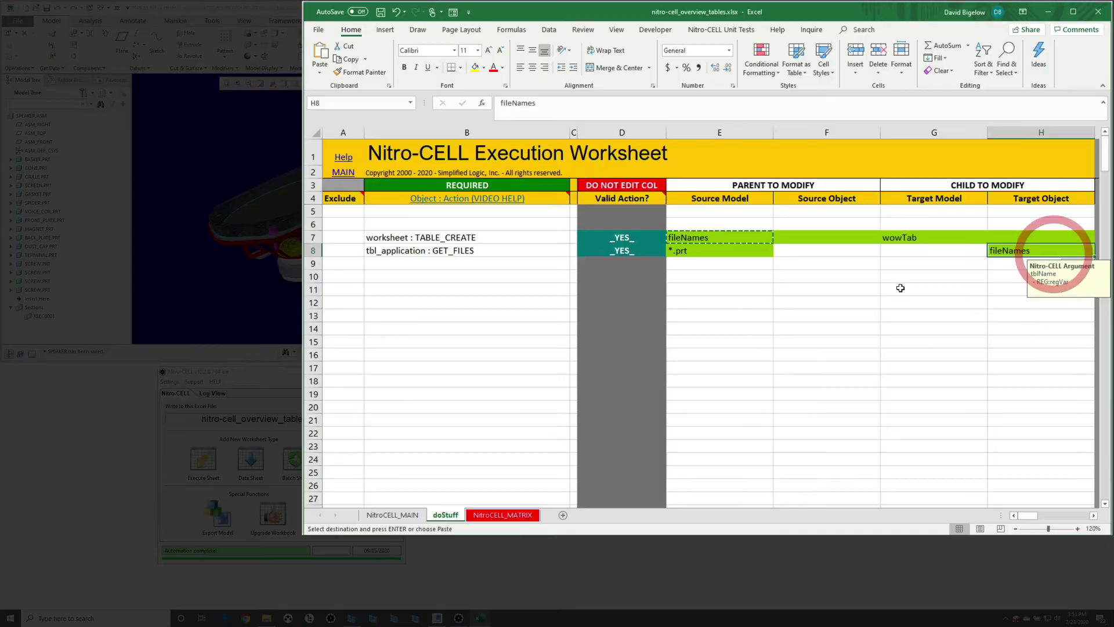
pyautogui.click(377, 486)
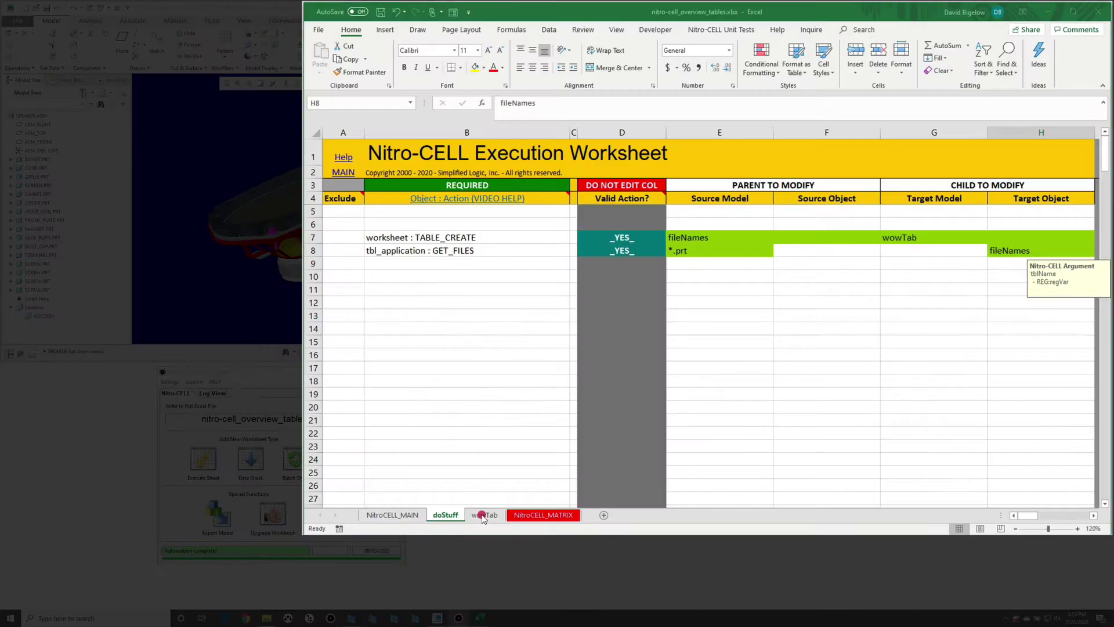
# On wowTab, autofit columns A:B, confirm the table name fileNames, and return to doStuff.
pyautogui.click(598, 439)
pyautogui.moveTo(342, 131); pyautogui.dragTo(391, 131)
pyautogui.doubleClick(391, 132)
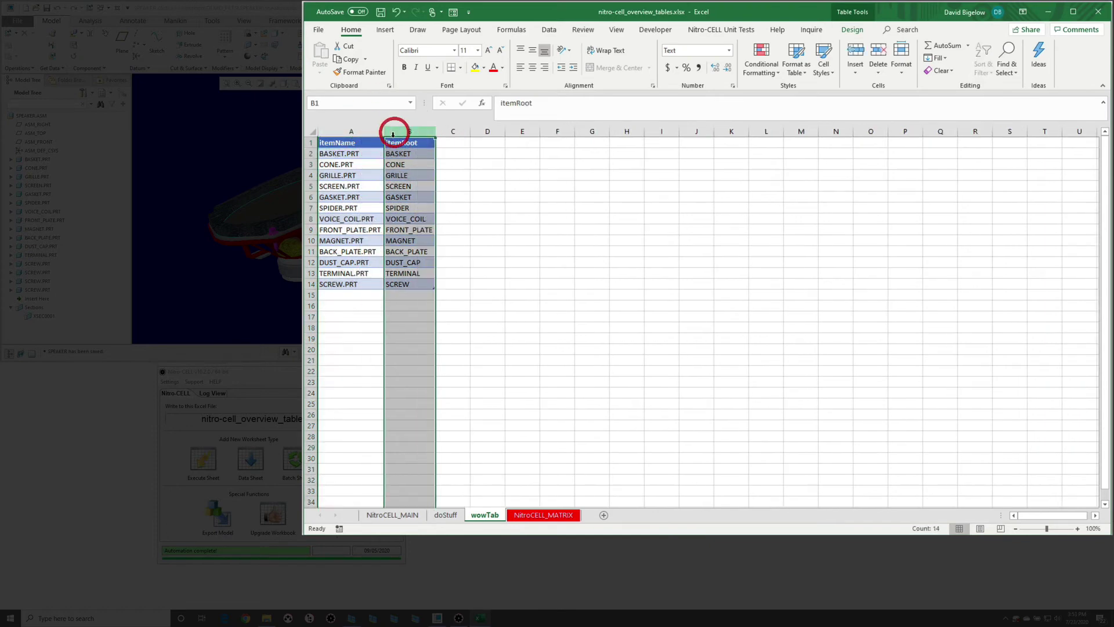
pyautogui.click(358, 152)
pyautogui.click(852, 29)
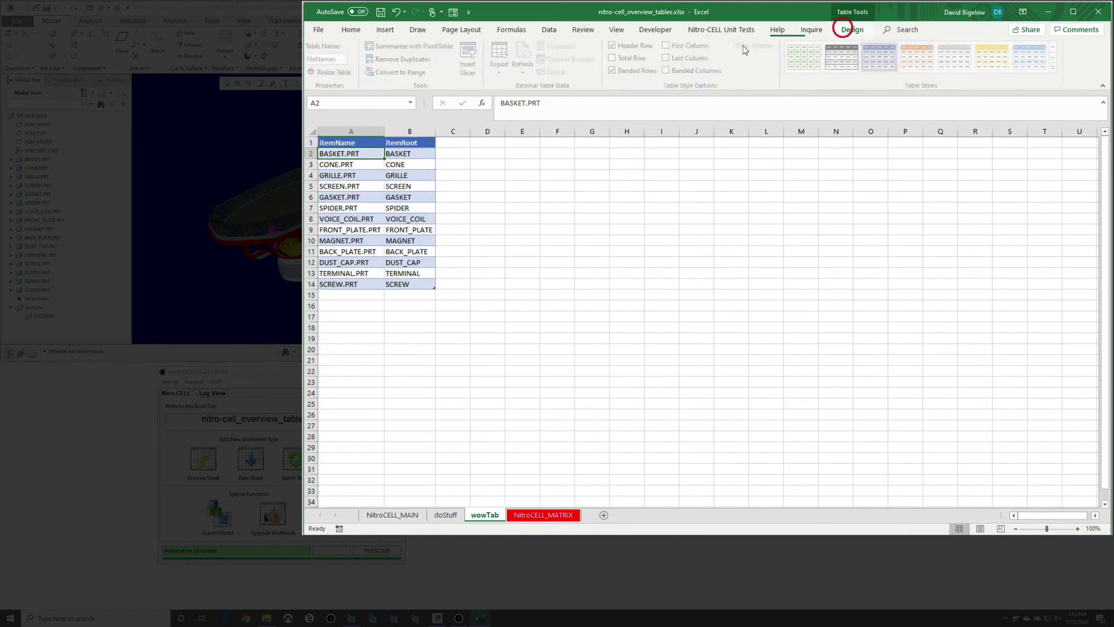
pyautogui.click(340, 58)
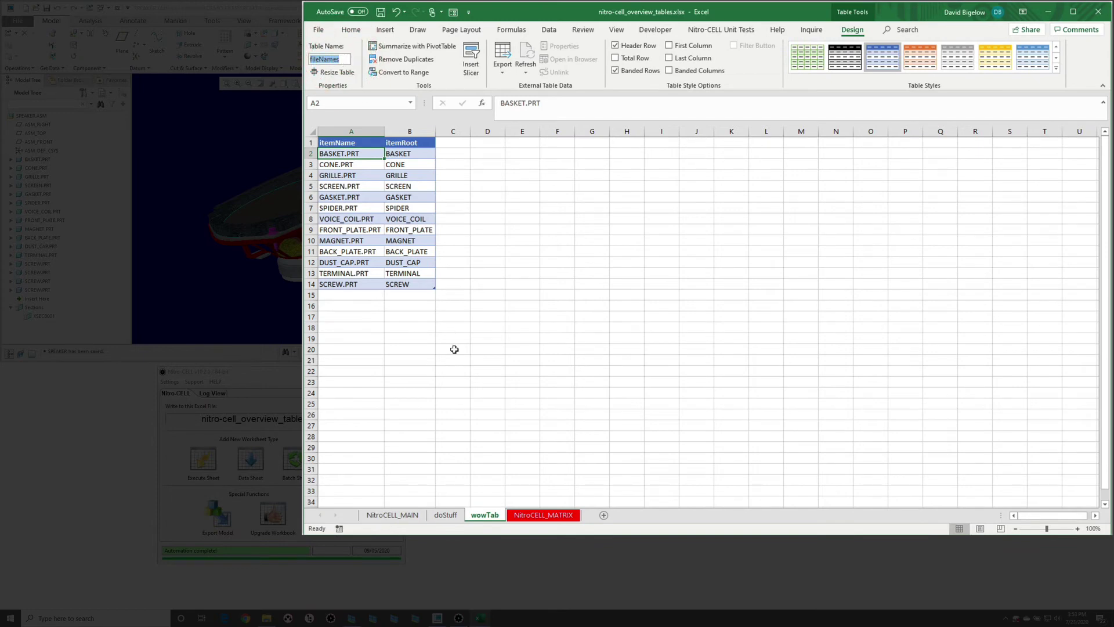
pyautogui.click(442, 519)
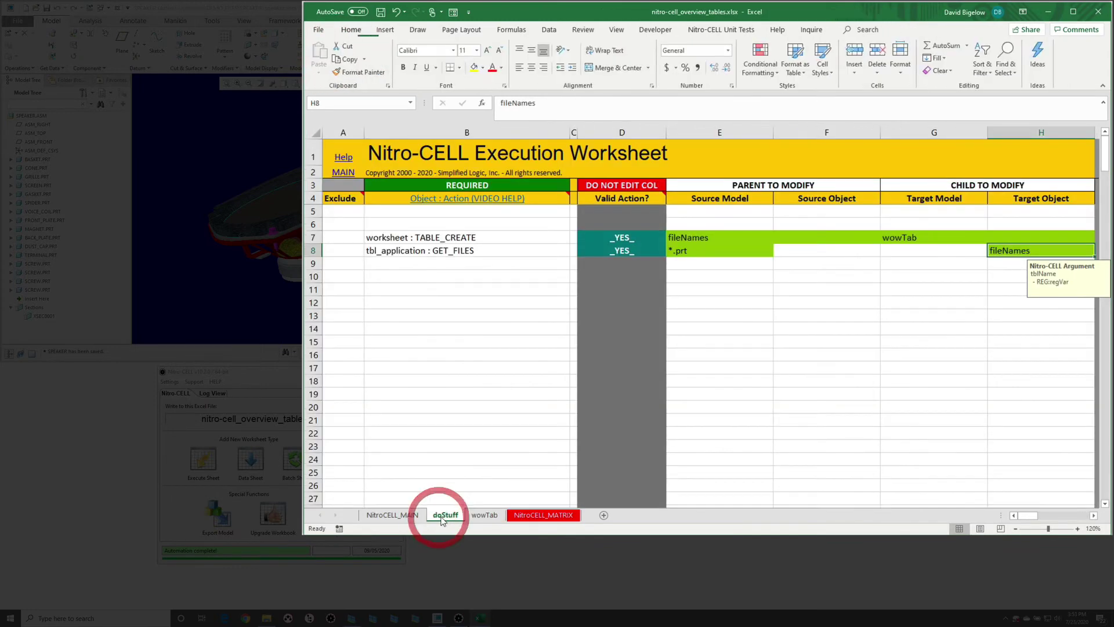
# Add a worksheet : TABLE_CREATE row in B11 creating table fileParams on sheet wowTab.
pyautogui.click(424, 284)
pyautogui.write('=nc_command[table')
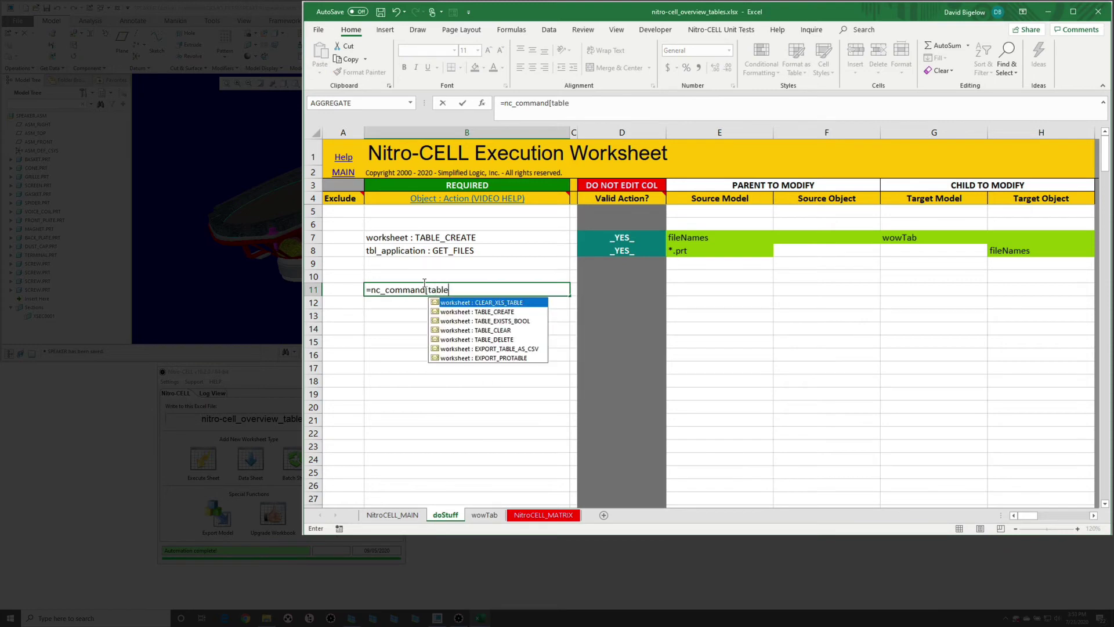
pyautogui.press('Down')
pyautogui.press('Tab')
pyautogui.write(']')
pyautogui.press('Return')
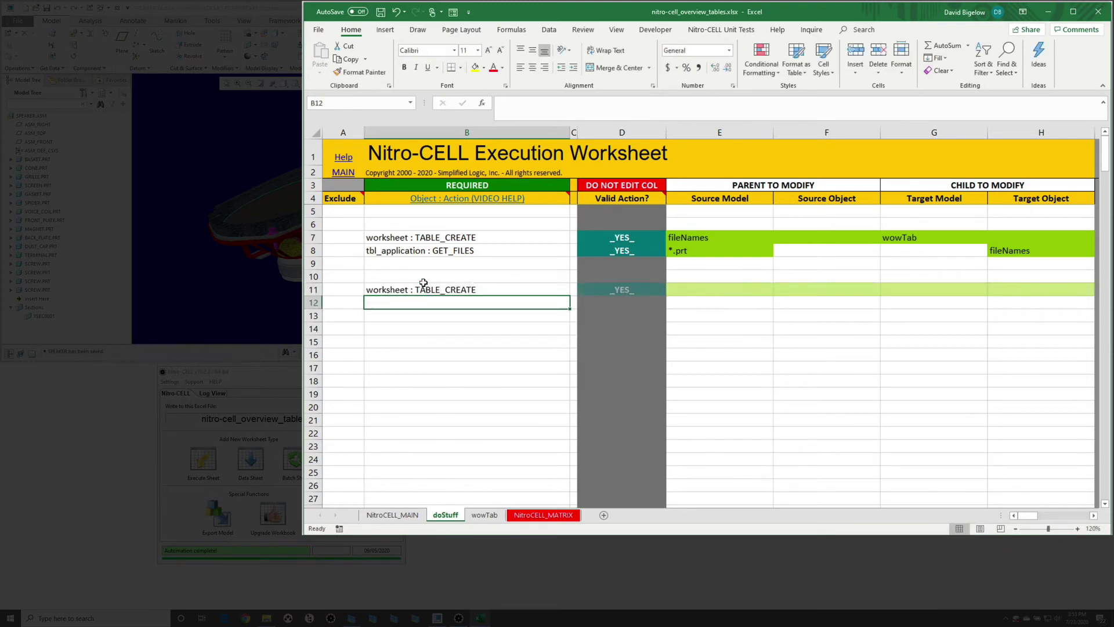
pyautogui.click(753, 289)
pyautogui.write('file')
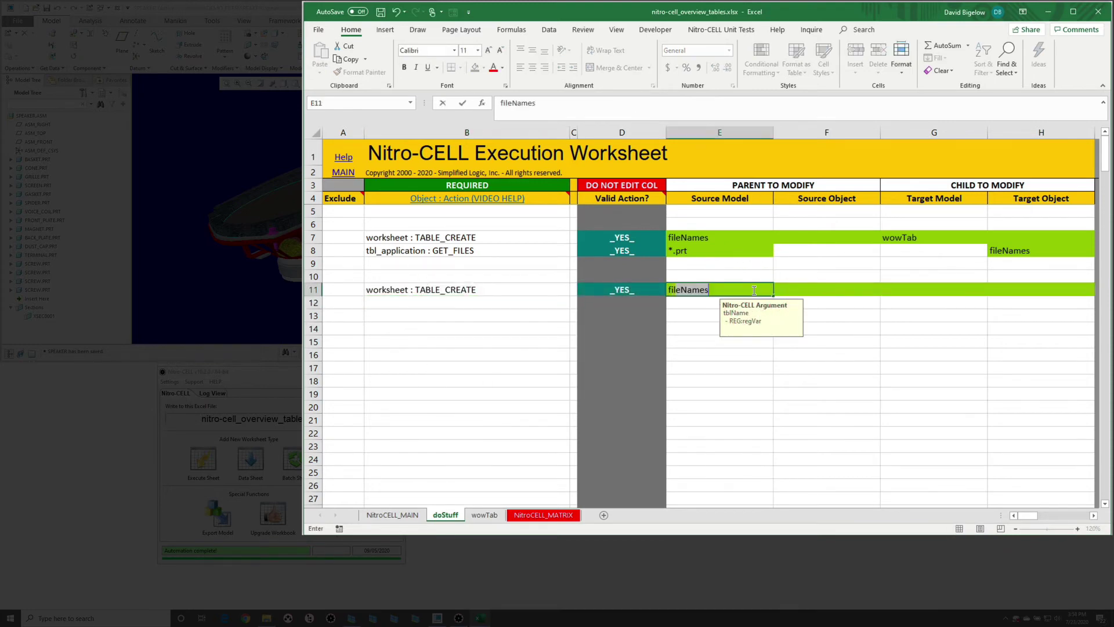
pyautogui.write('Params')
pyautogui.press('Return')
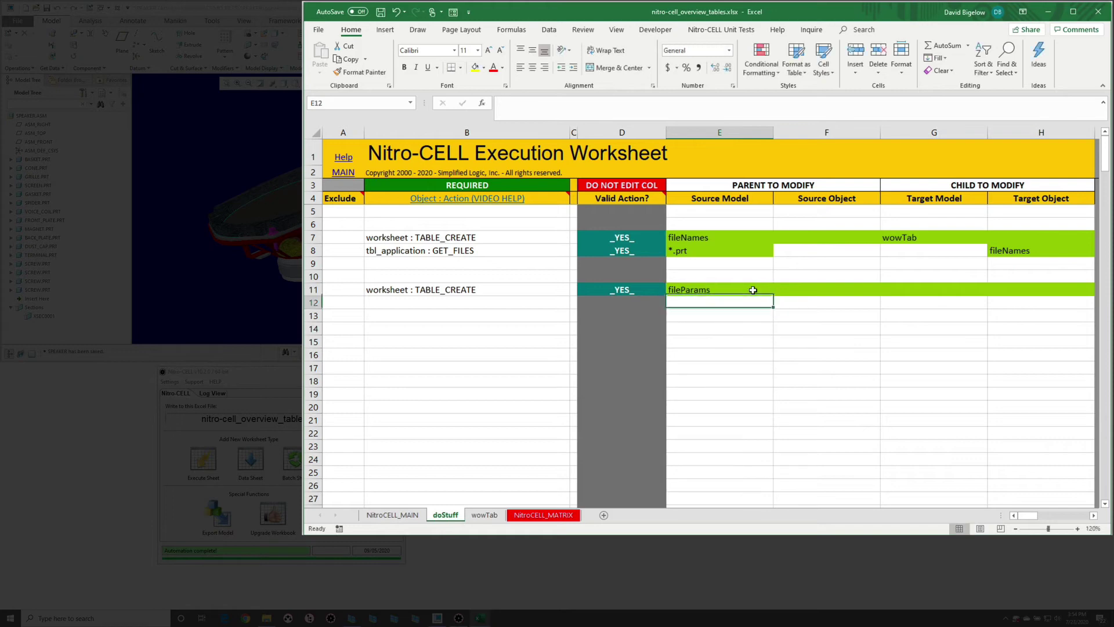
pyautogui.moveTo(908, 236); pyautogui.dragTo(897, 291)
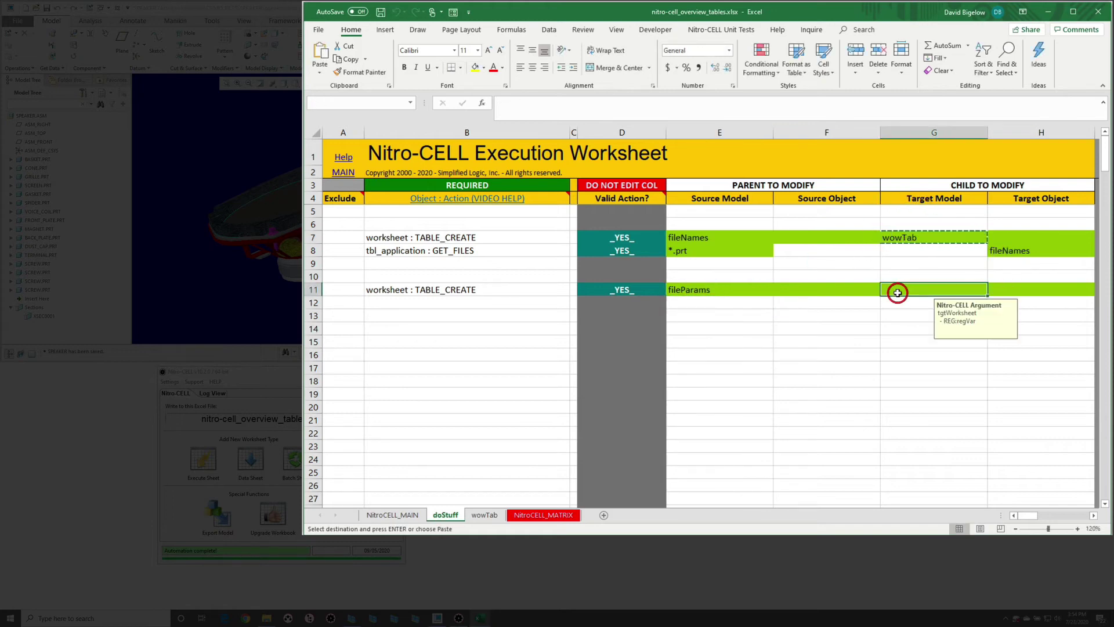
# Add a tbl_parameter : GET row in B12 with source model TBL:fileNames.
pyautogui.click(452, 300)
pyautogui.write('=n')
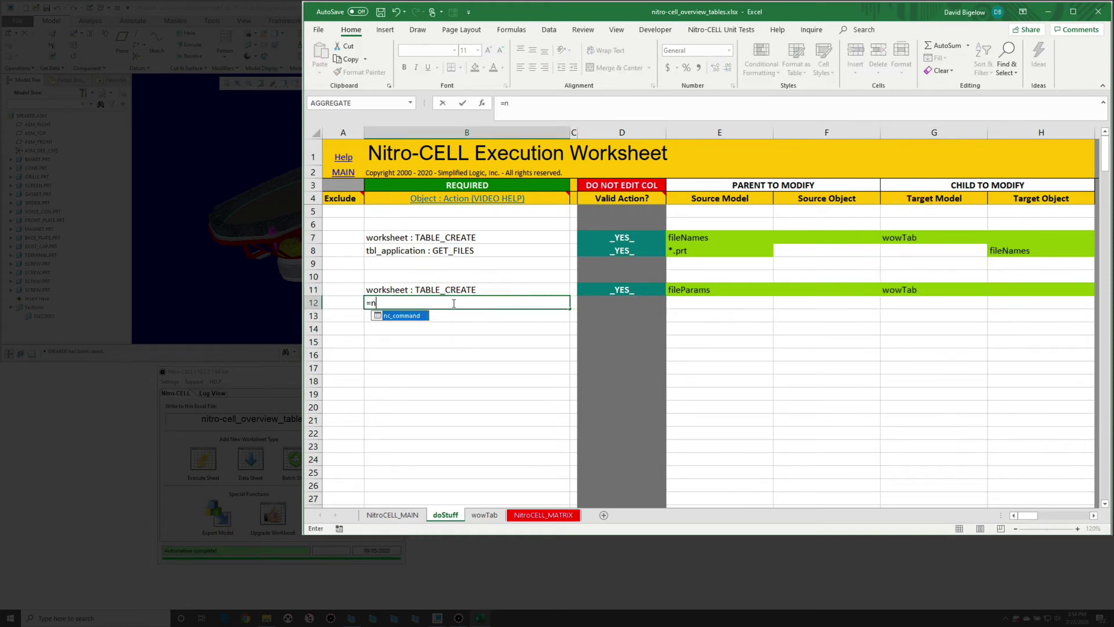
pyautogui.press('Tab')
pyautogui.write('[get')
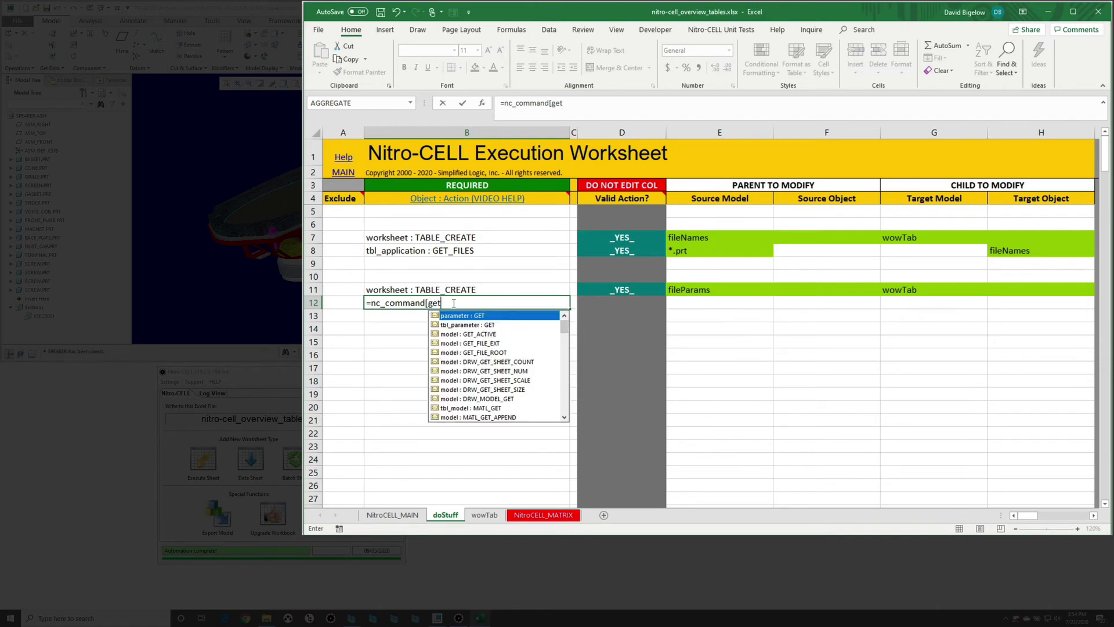
pyautogui.press('Down')
pyautogui.press('Tab')
pyautogui.write(']')
pyautogui.press('Return')
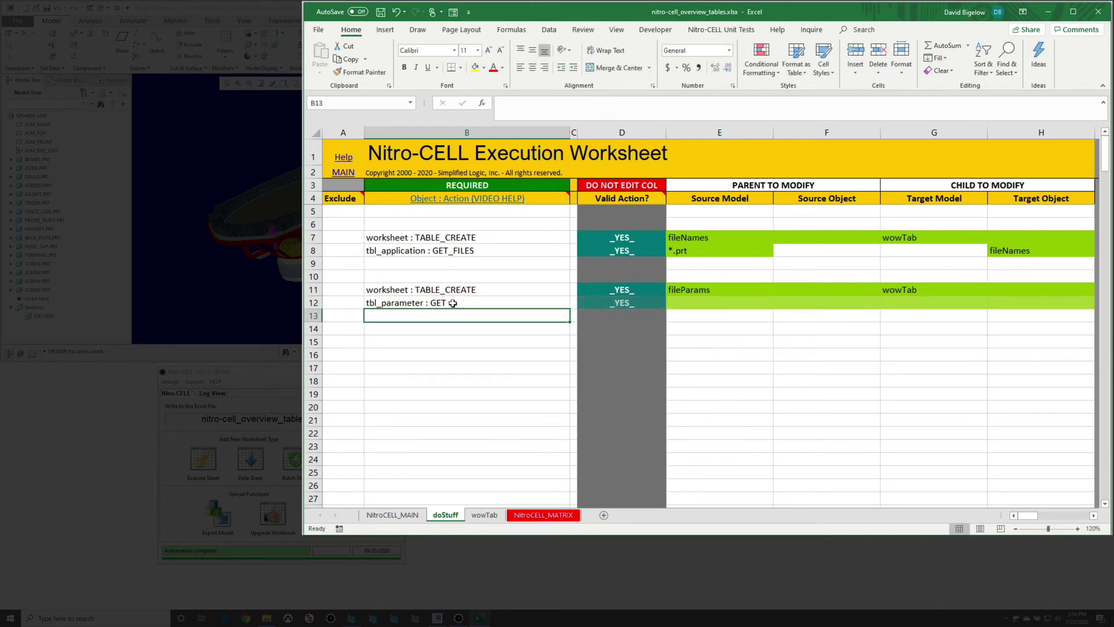
pyautogui.click(705, 301)
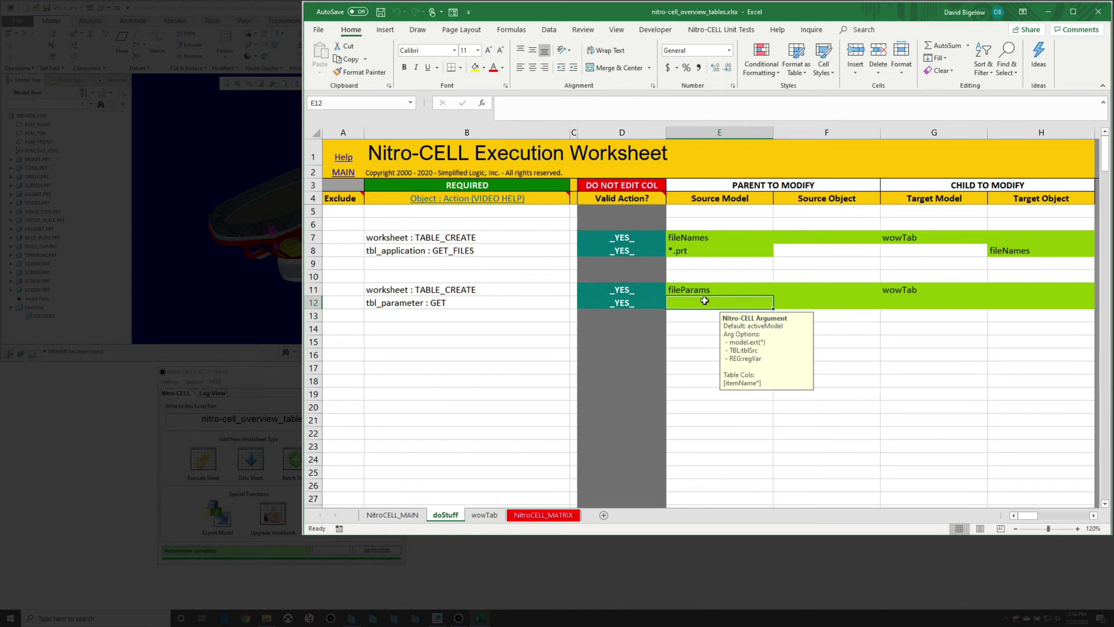
pyautogui.write('TBL')
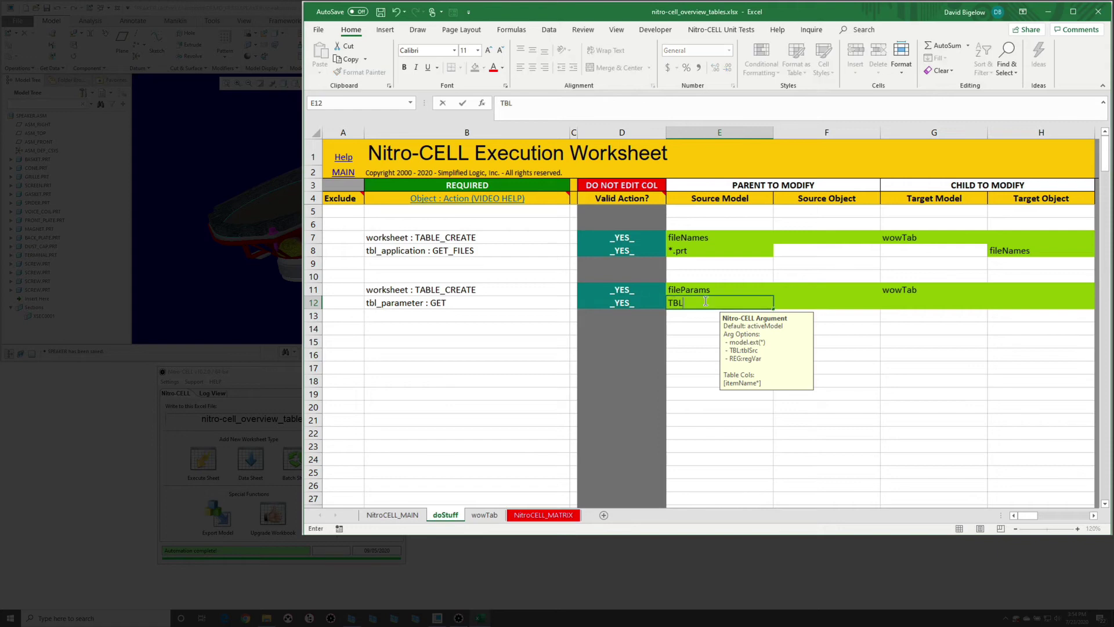
pyautogui.write(':fileNames')
pyautogui.press('Return')
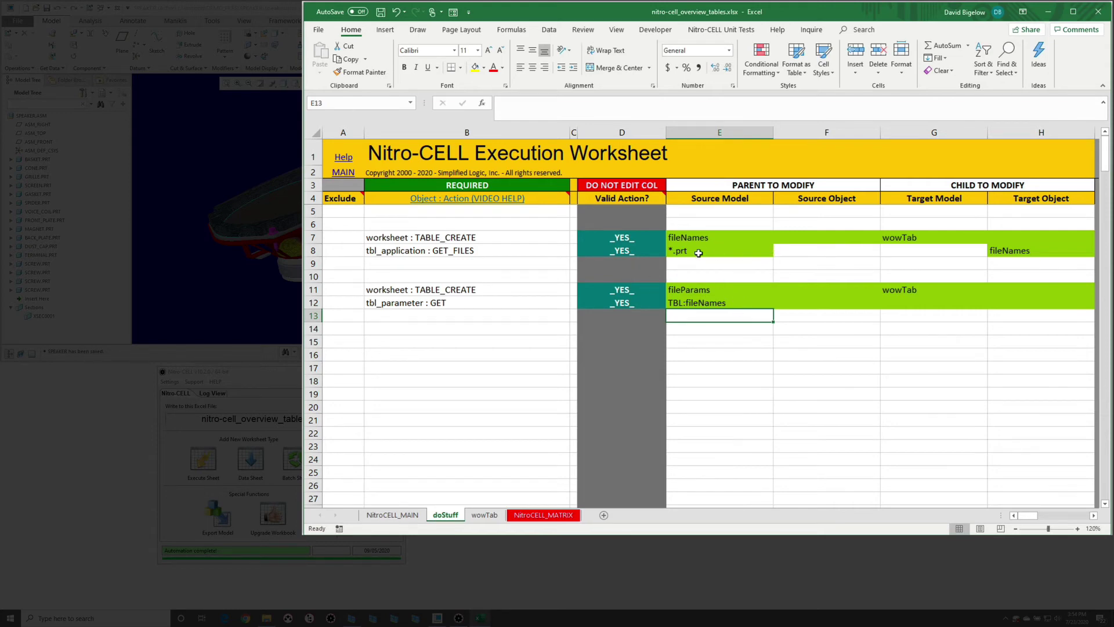
# Set row 12's parameter filter to INS* and its target table to fileParams in H12.
pyautogui.click(1026, 250)
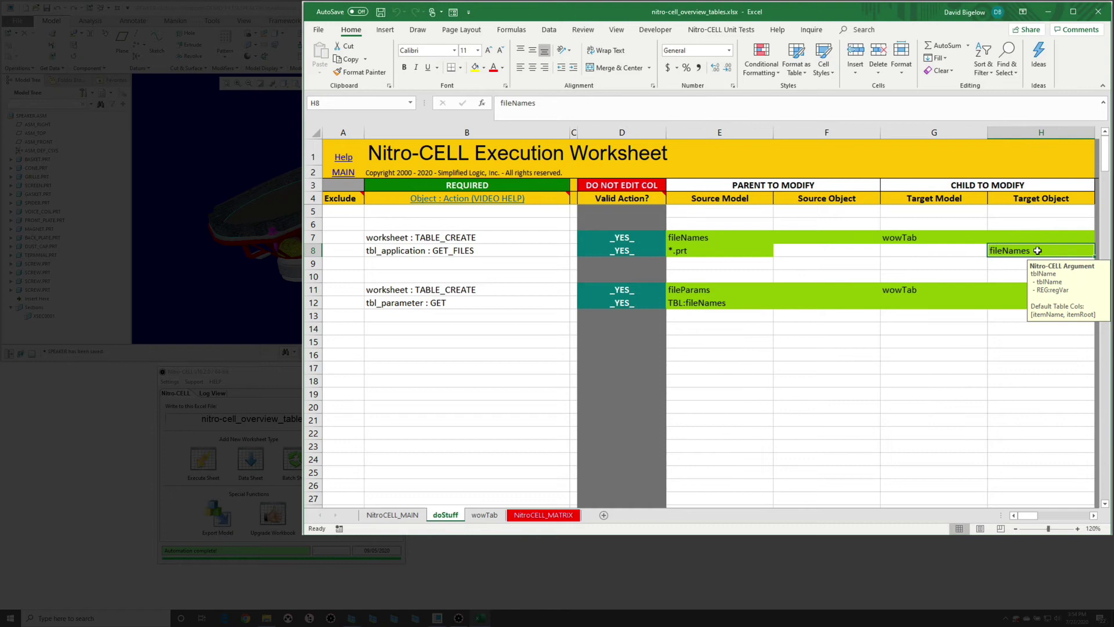
pyautogui.click(708, 302)
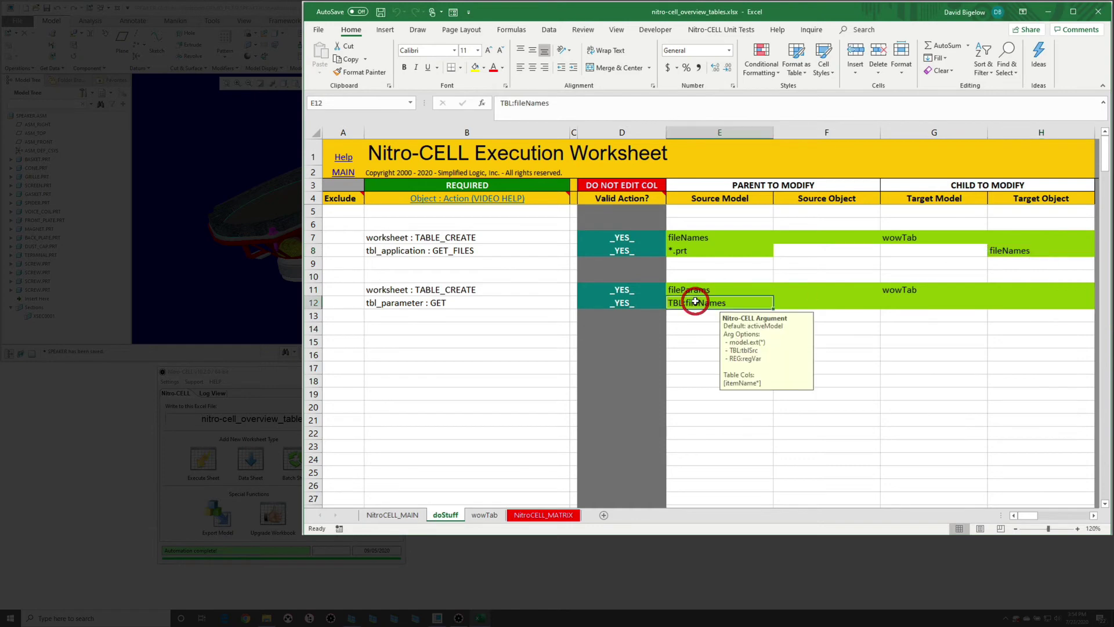
pyautogui.click(1031, 250)
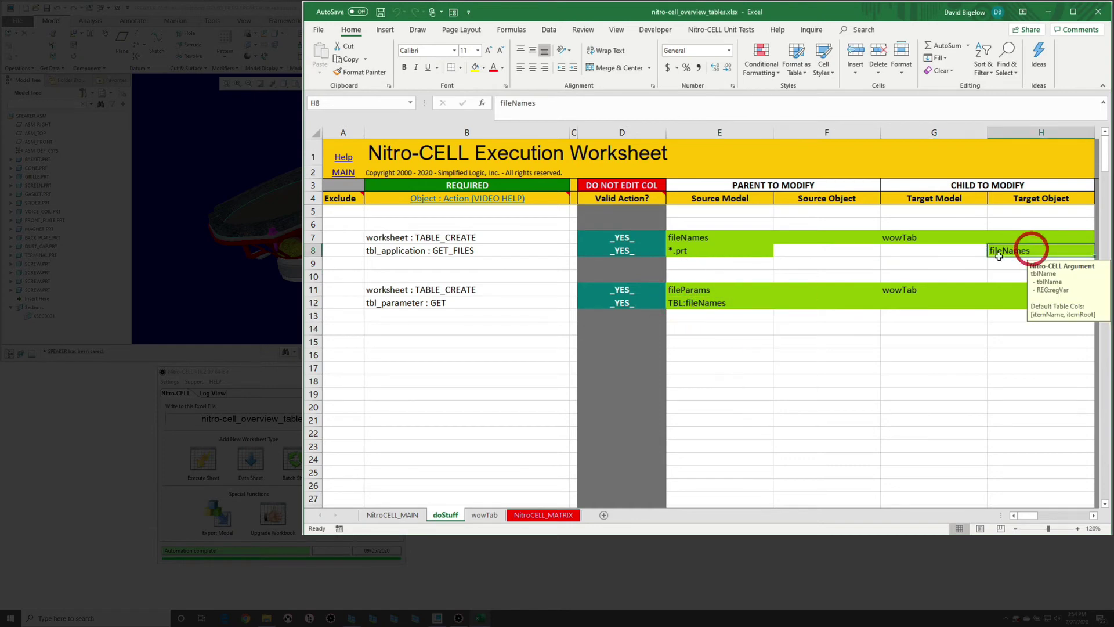
pyautogui.click(715, 303)
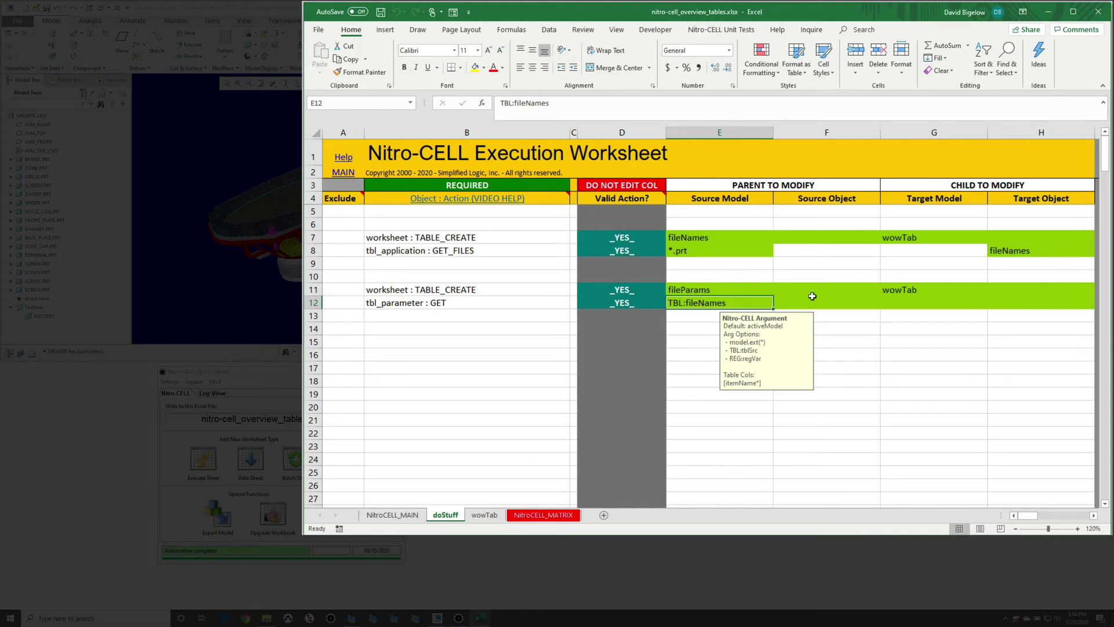
pyautogui.click(839, 304)
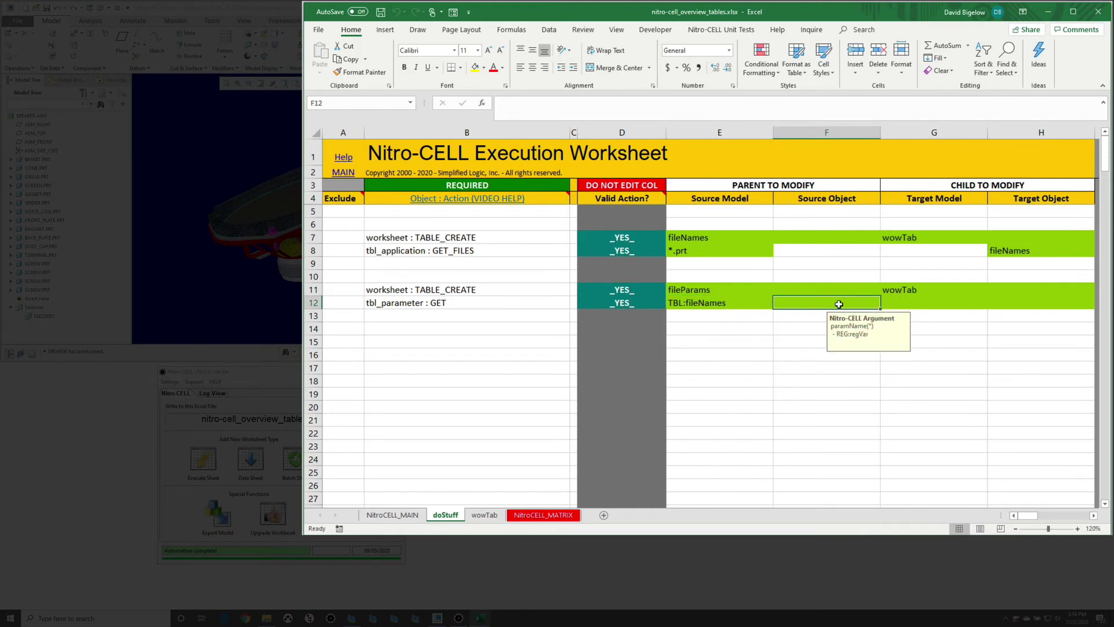
pyautogui.write('INS*')
pyautogui.press('Return')
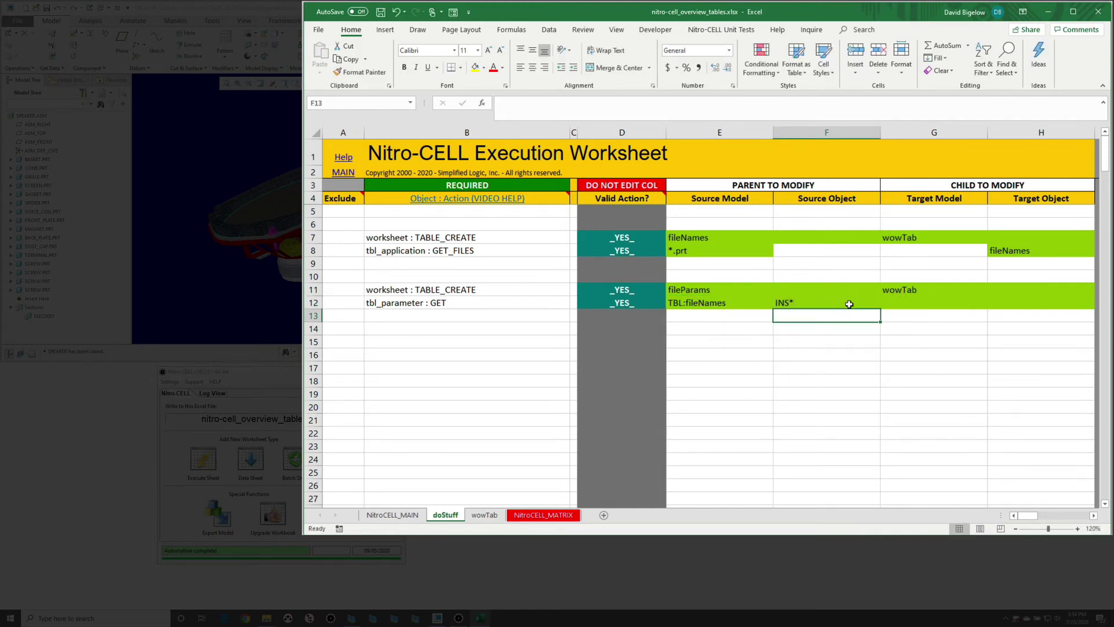
pyautogui.click(836, 303)
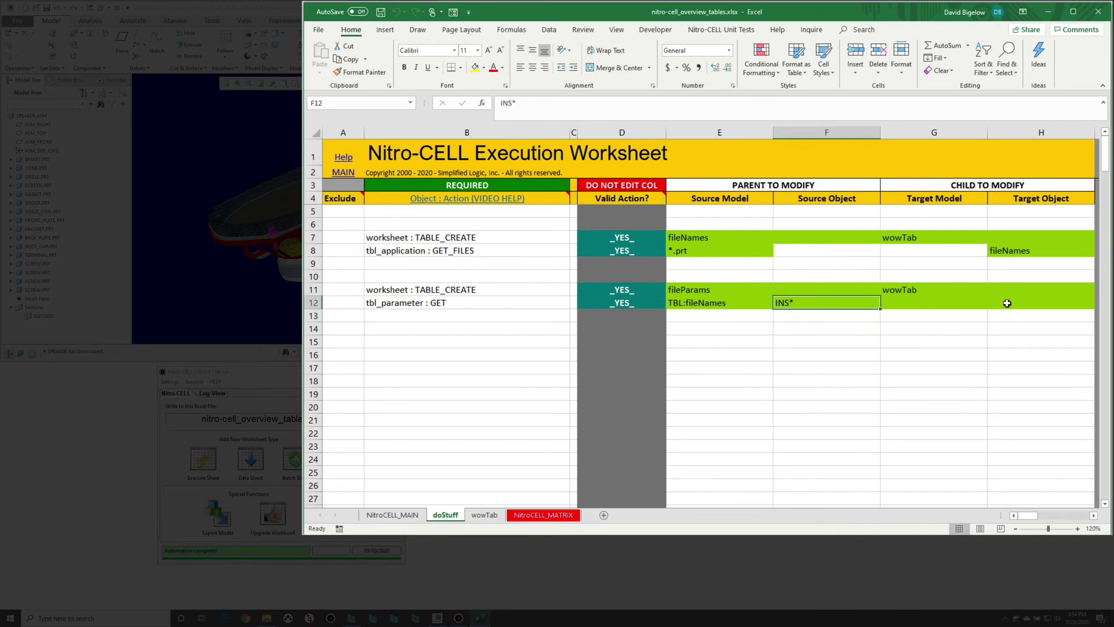
pyautogui.click(1006, 303)
pyautogui.click(707, 289)
pyautogui.hotkey('ctrl', 'c')
pyautogui.click(1038, 303)
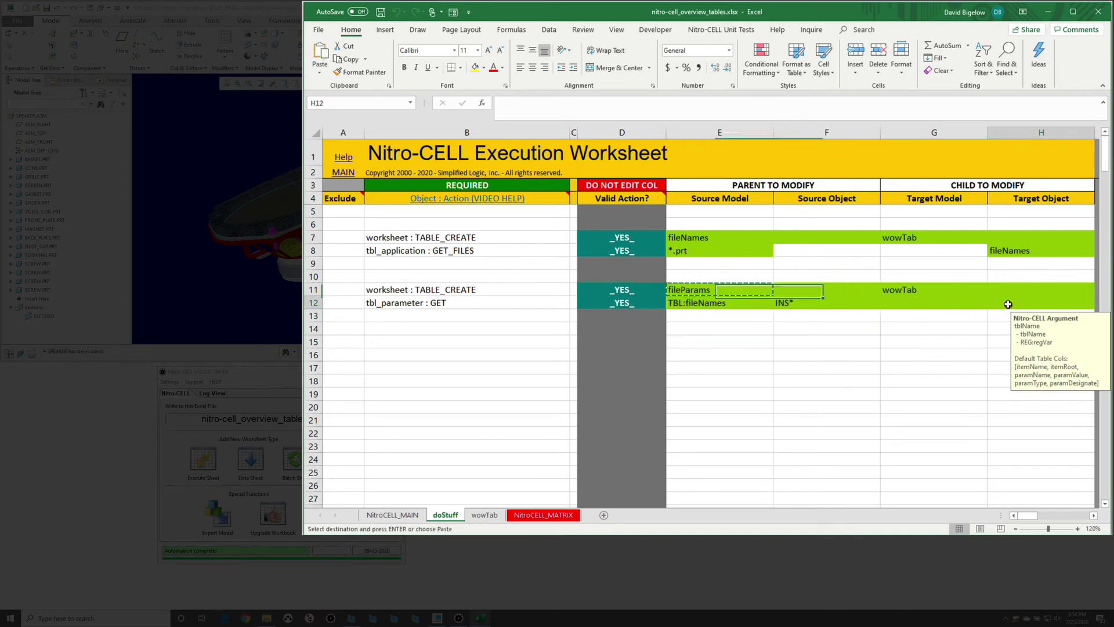
pyautogui.hotkey('ctrl', 'v')
pyautogui.click(937, 316)
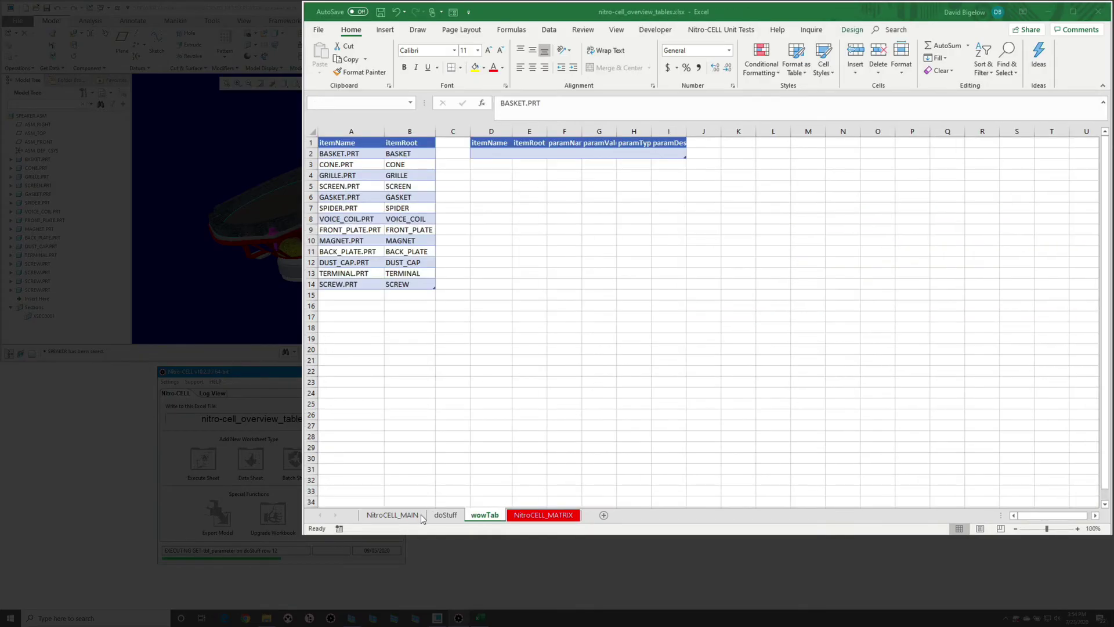
# On wowTab, autofit columns A:I and inspect the fileParams INSPECTION values for all 13 parts.
pyautogui.click(439, 515)
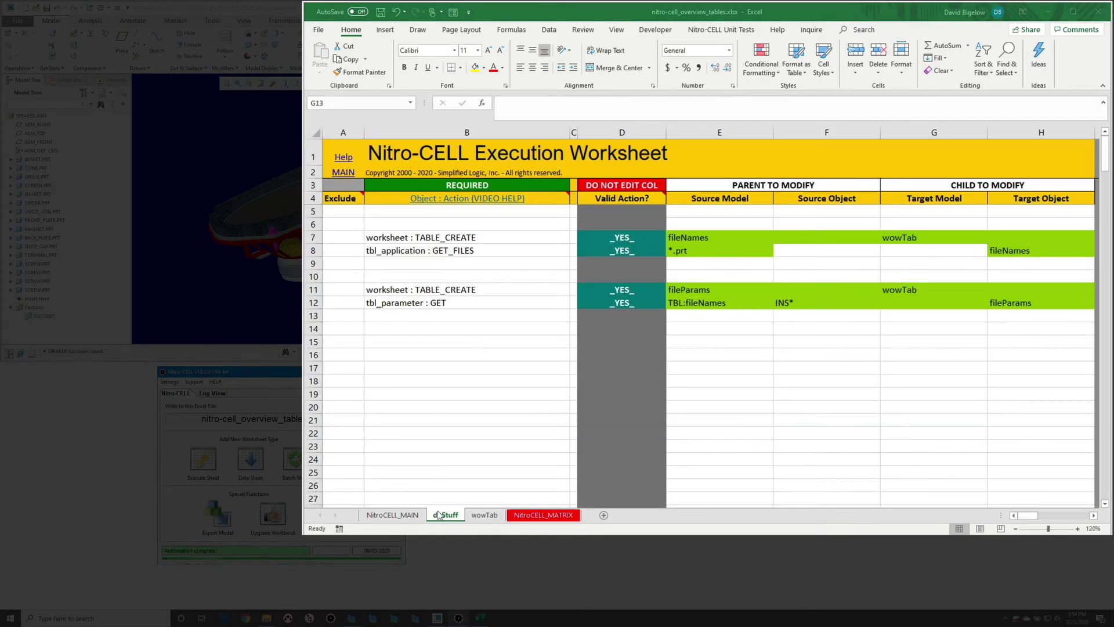
pyautogui.click(479, 520)
pyautogui.moveTo(351, 132); pyautogui.dragTo(684, 127)
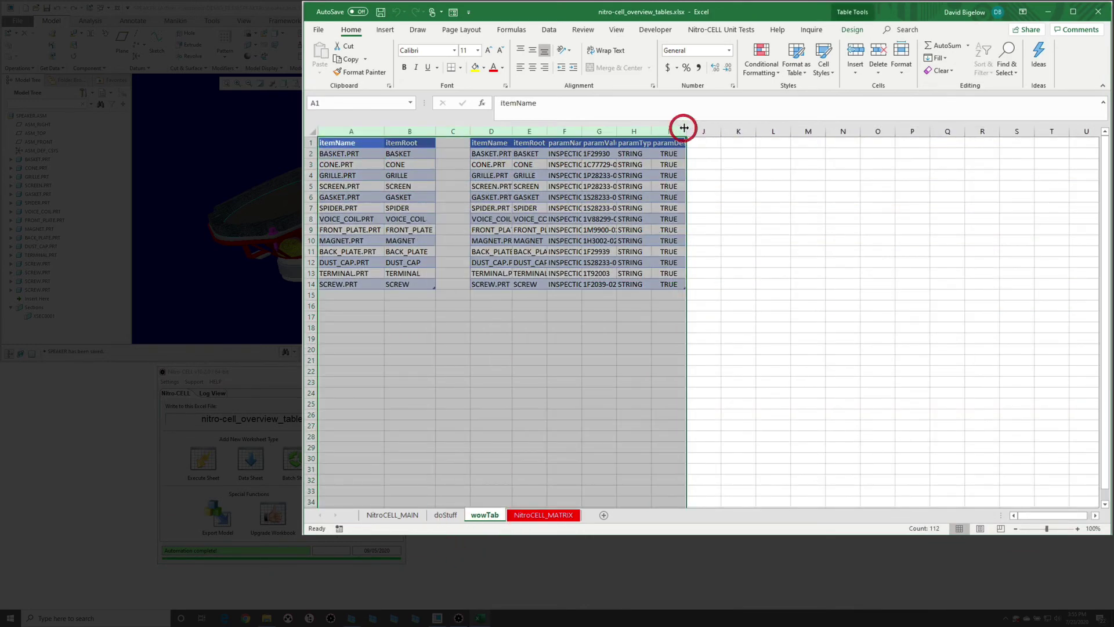
pyautogui.doubleClick(684, 128)
pyautogui.click(372, 185)
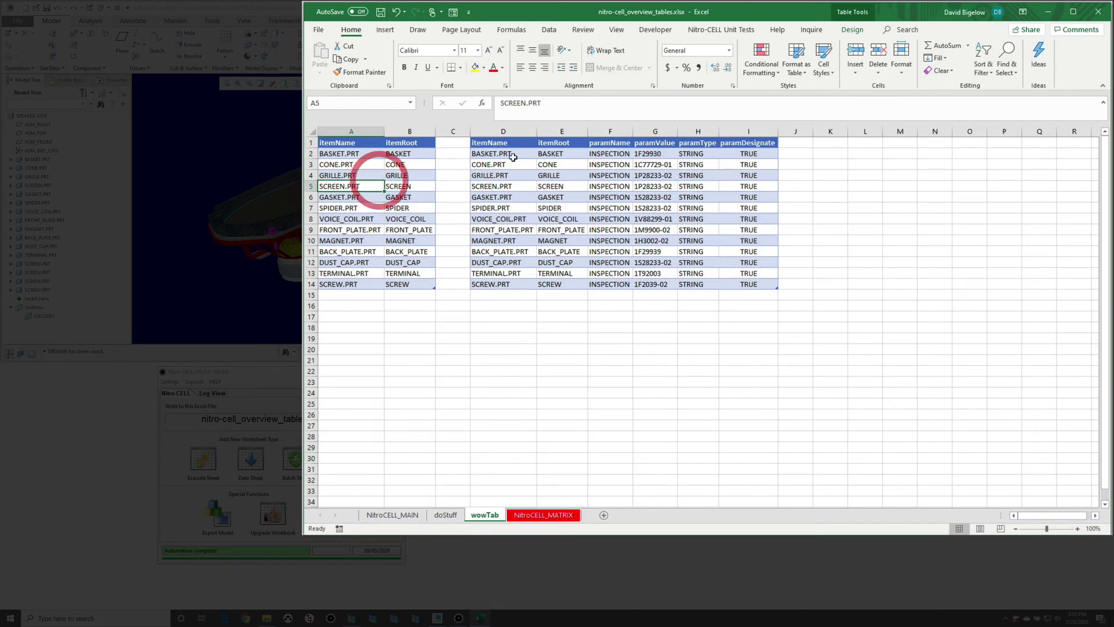
pyautogui.click(866, 30)
pyautogui.click(604, 209)
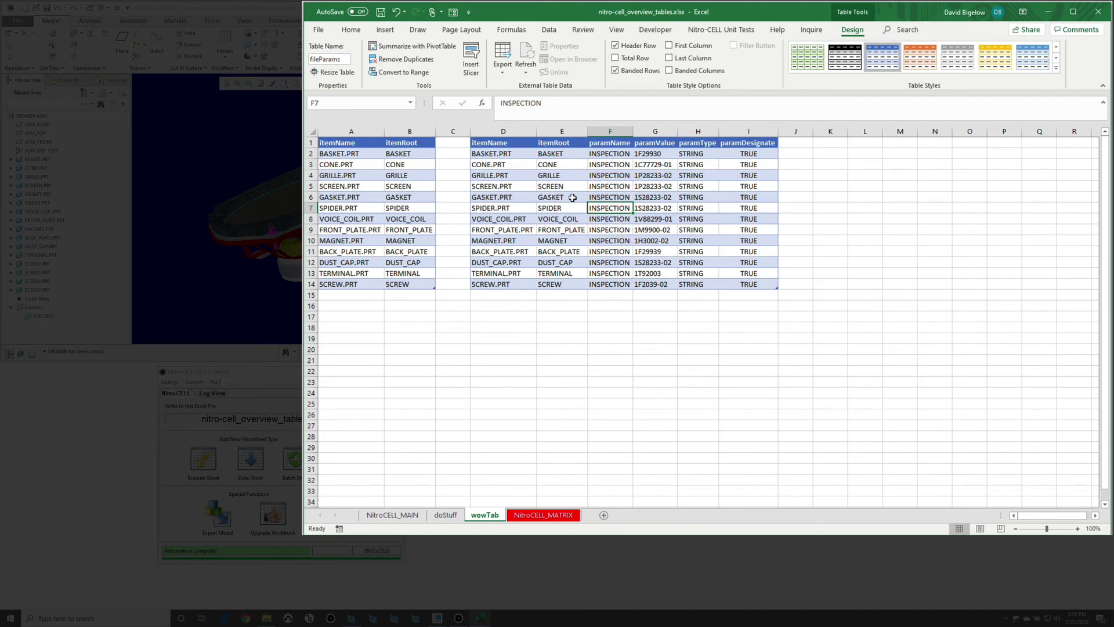
pyautogui.click(565, 195)
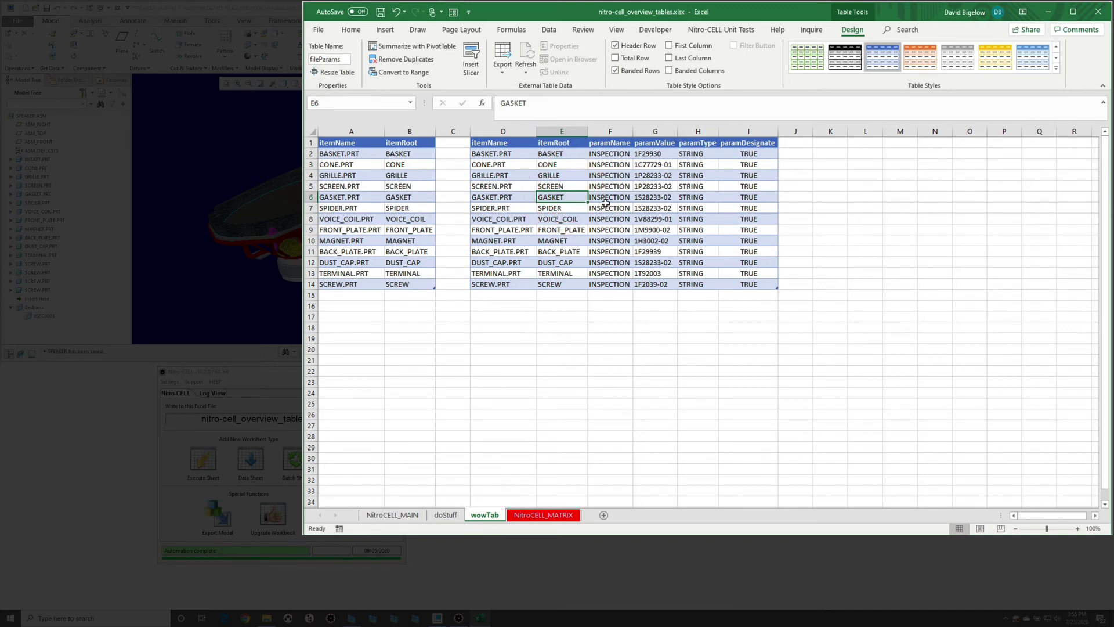
pyautogui.click(549, 30)
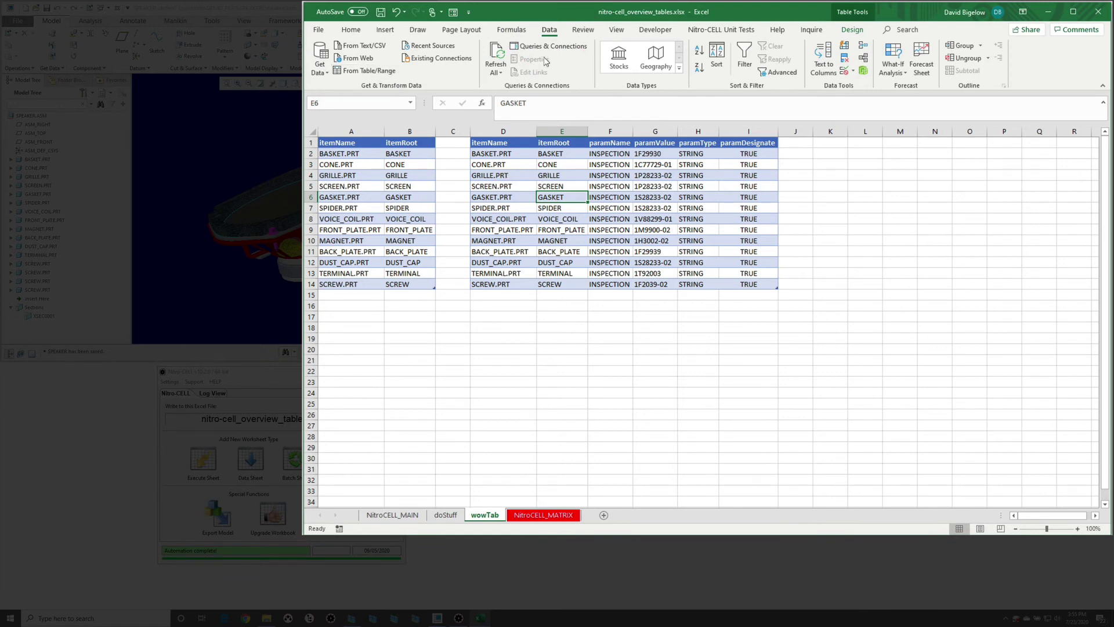
# Load the fileParams table into Power Query as a query named fileParamsUpdate.
pyautogui.click(521, 163)
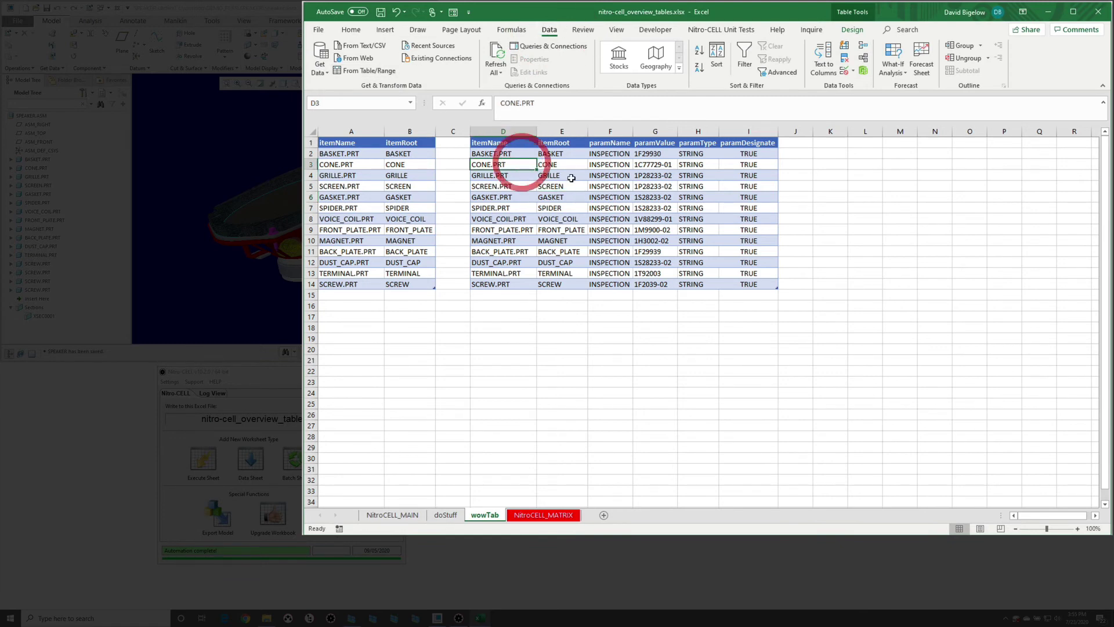
pyautogui.click(367, 72)
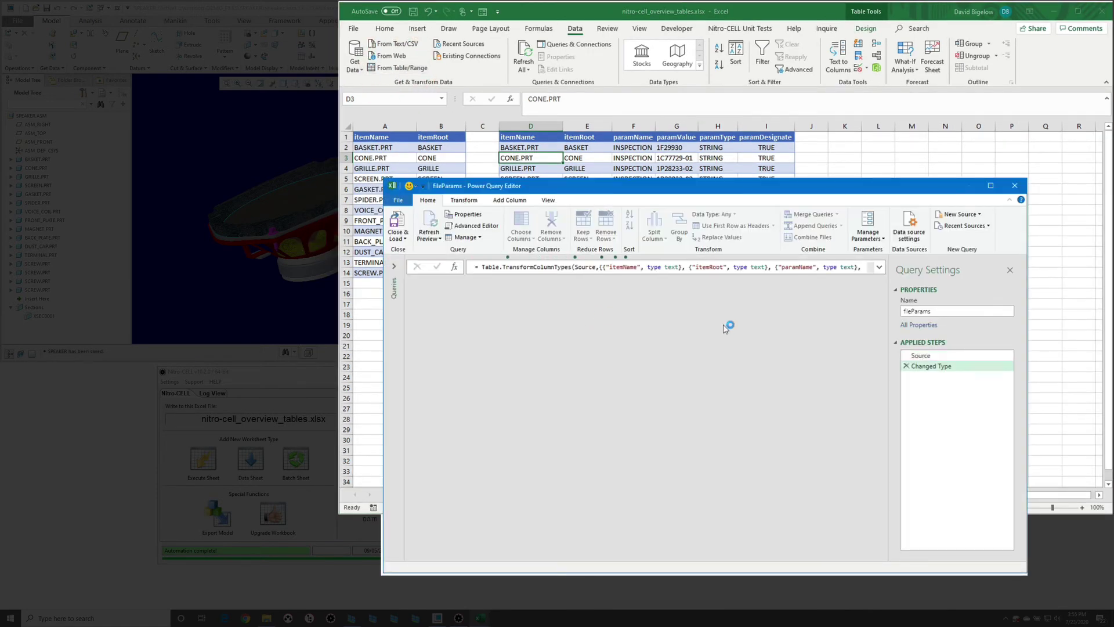
pyautogui.click(956, 311)
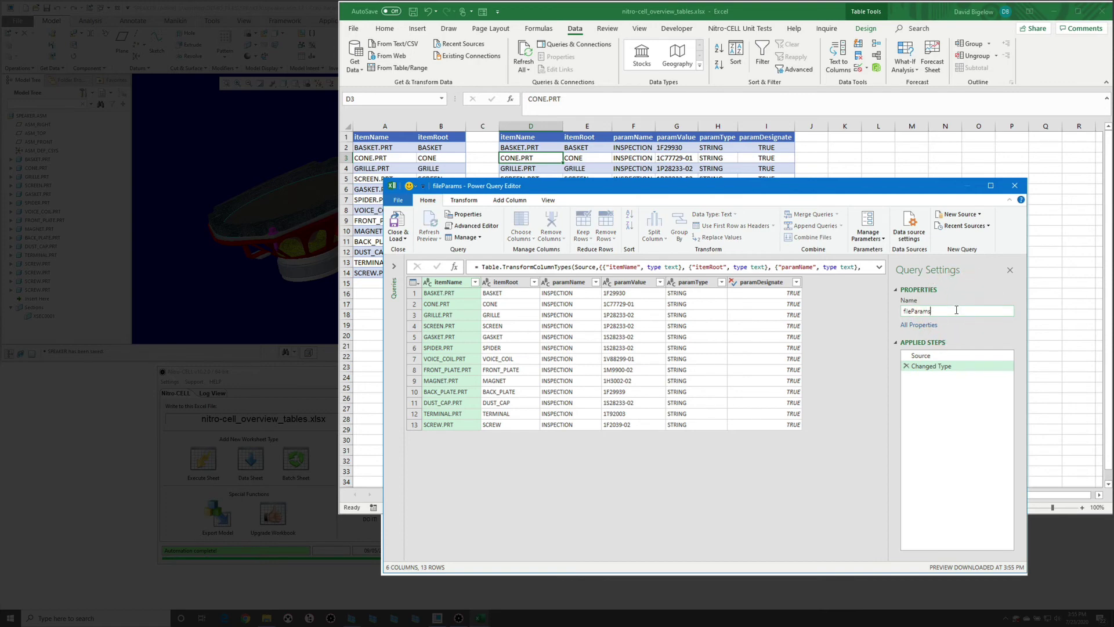
pyautogui.write('Update')
pyautogui.press('Return')
# Filter paramValue to only 1S28233-02 and copy that value for replacement.
pyautogui.click(660, 282)
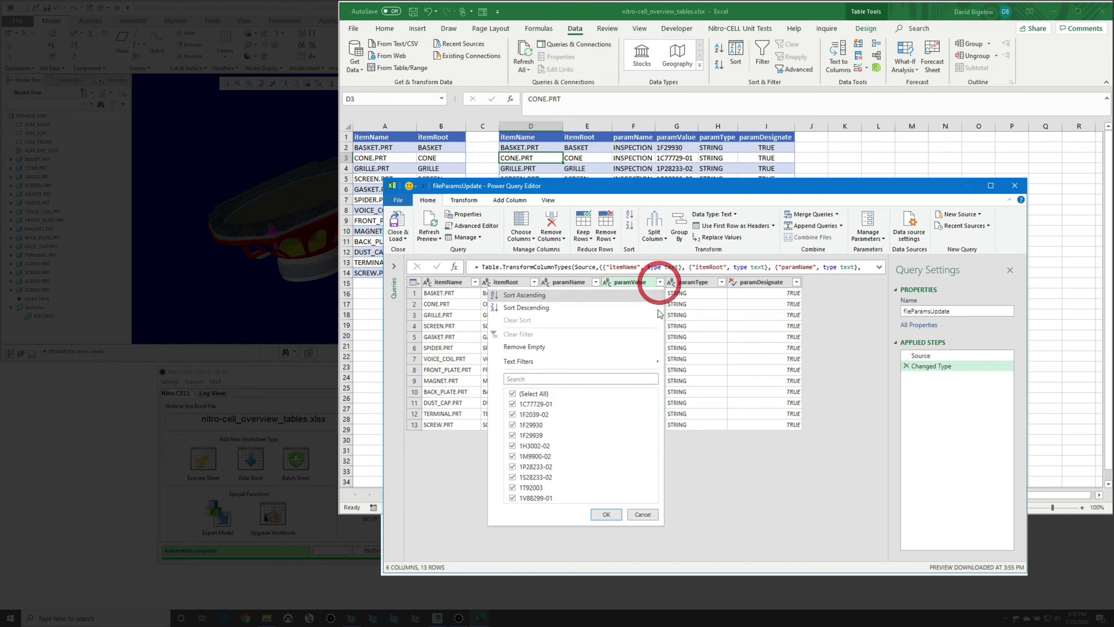
pyautogui.click(514, 477)
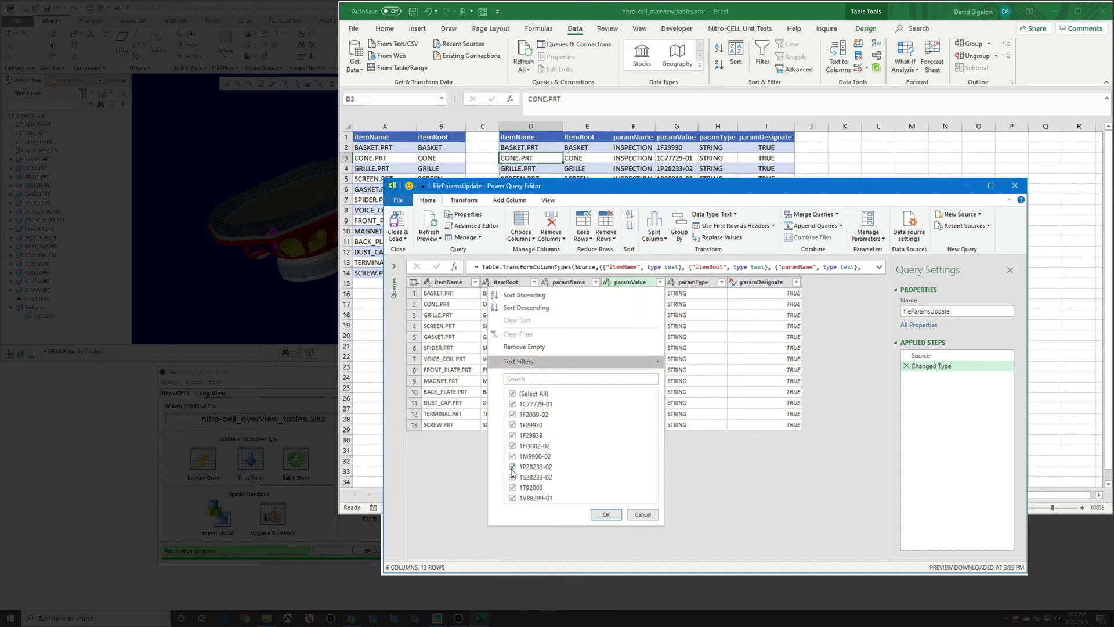
pyautogui.click(512, 394)
pyautogui.click(512, 466)
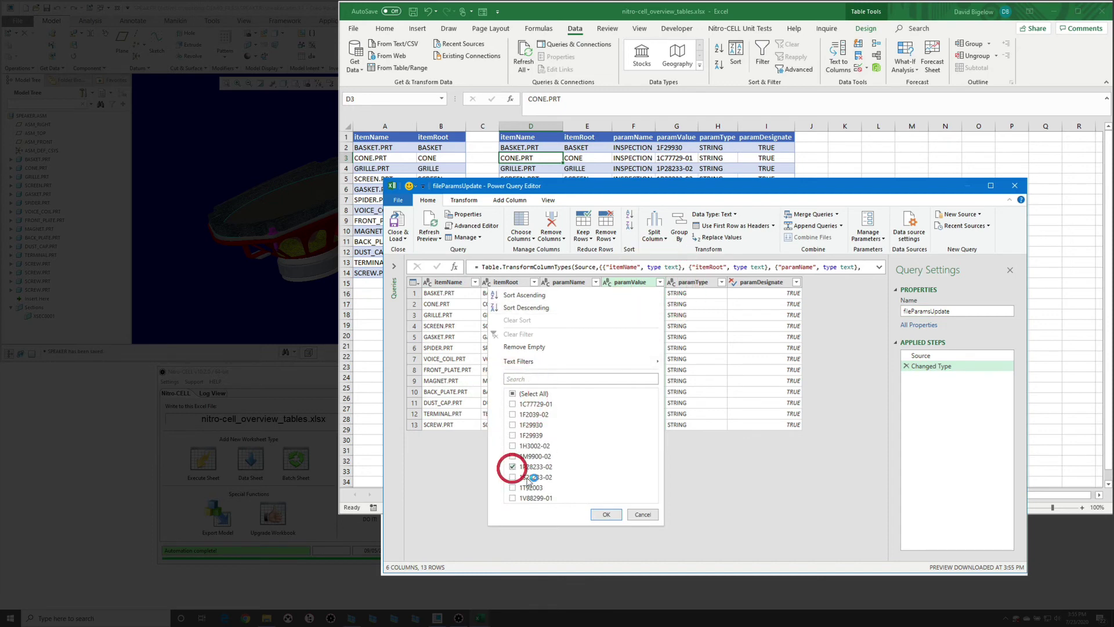
pyautogui.click(605, 514)
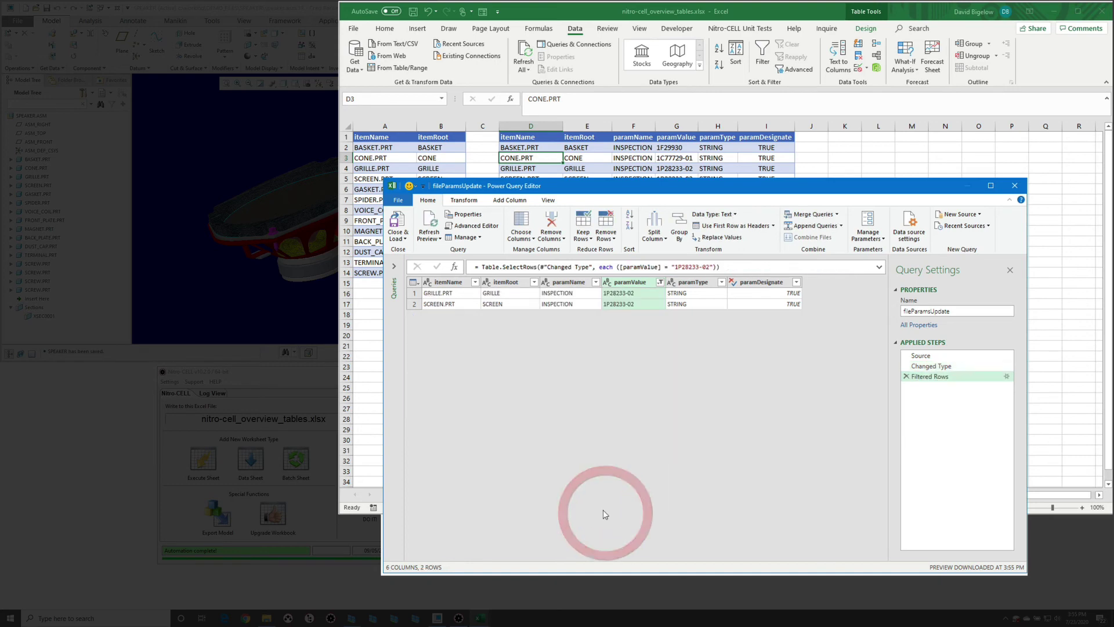
pyautogui.click(660, 283)
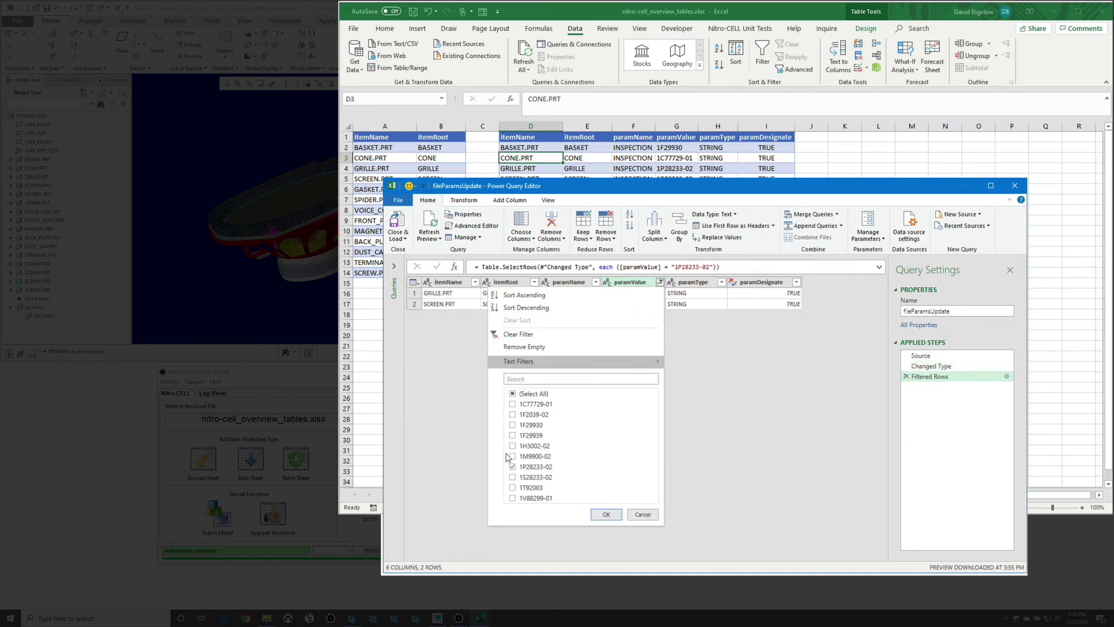
pyautogui.click(513, 477)
pyautogui.click(606, 514)
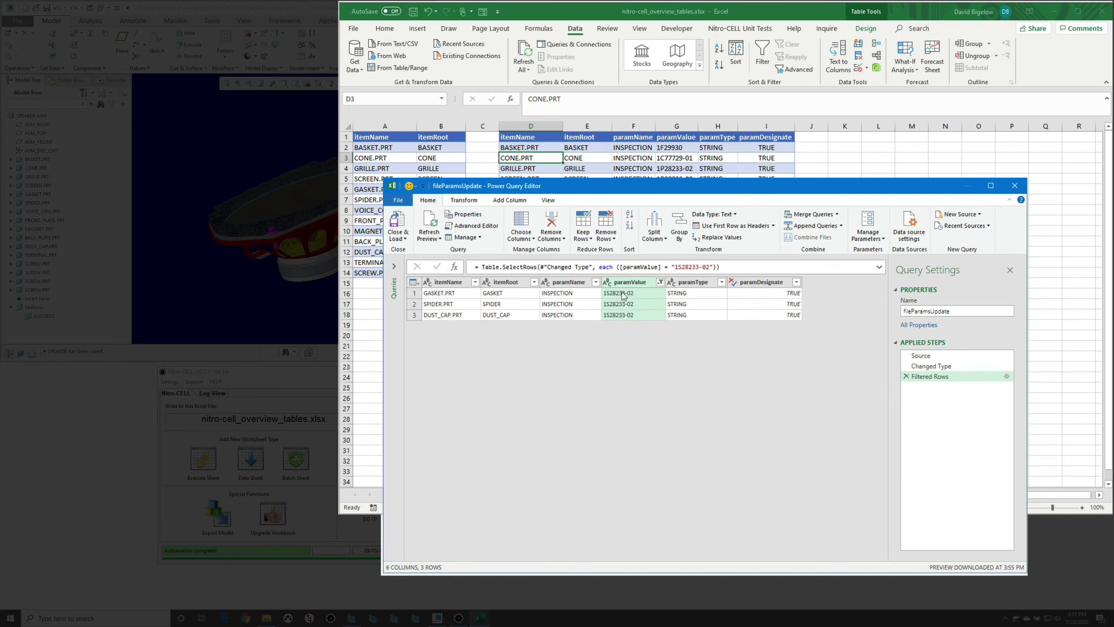
pyautogui.rightClick(623, 293)
pyautogui.click(659, 306)
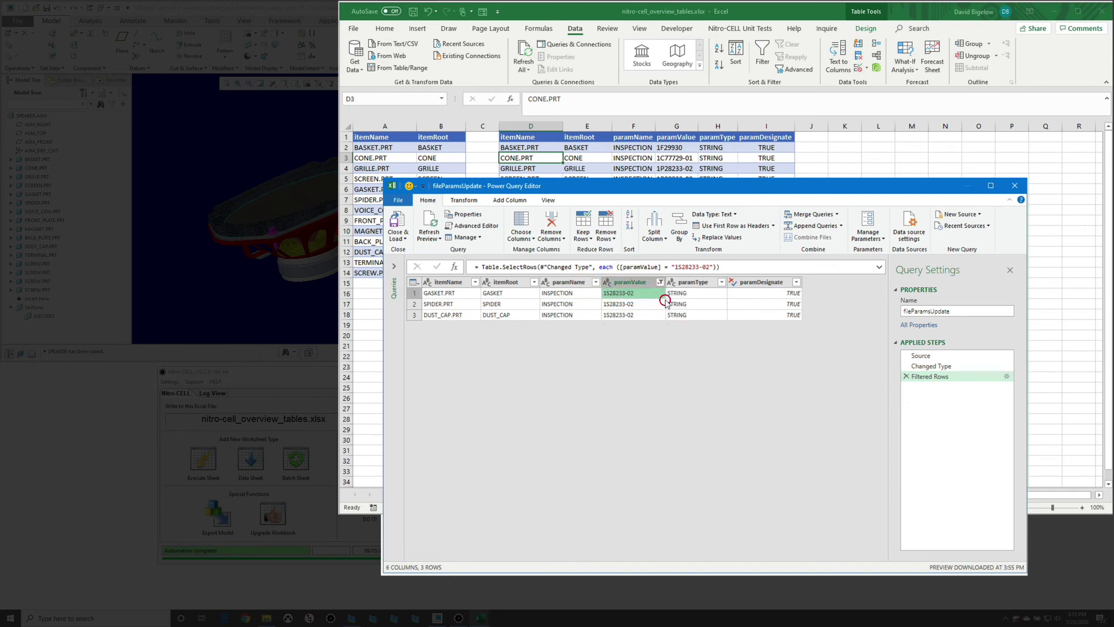
pyautogui.rightClick(637, 286)
pyautogui.click(693, 406)
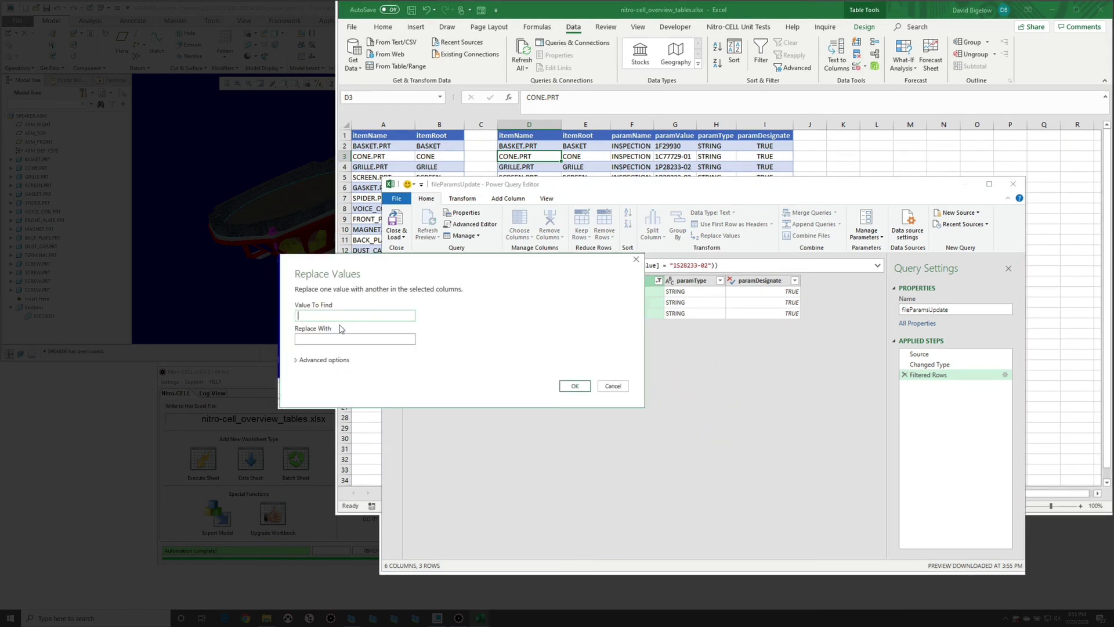
# Replace paramValue 1S28233-02 with 1S9999-01 in the filtered rows.
pyautogui.hotkey('ctrl', 'v')
pyautogui.click(331, 339)
pyautogui.hotkey('ctrl', 'v')
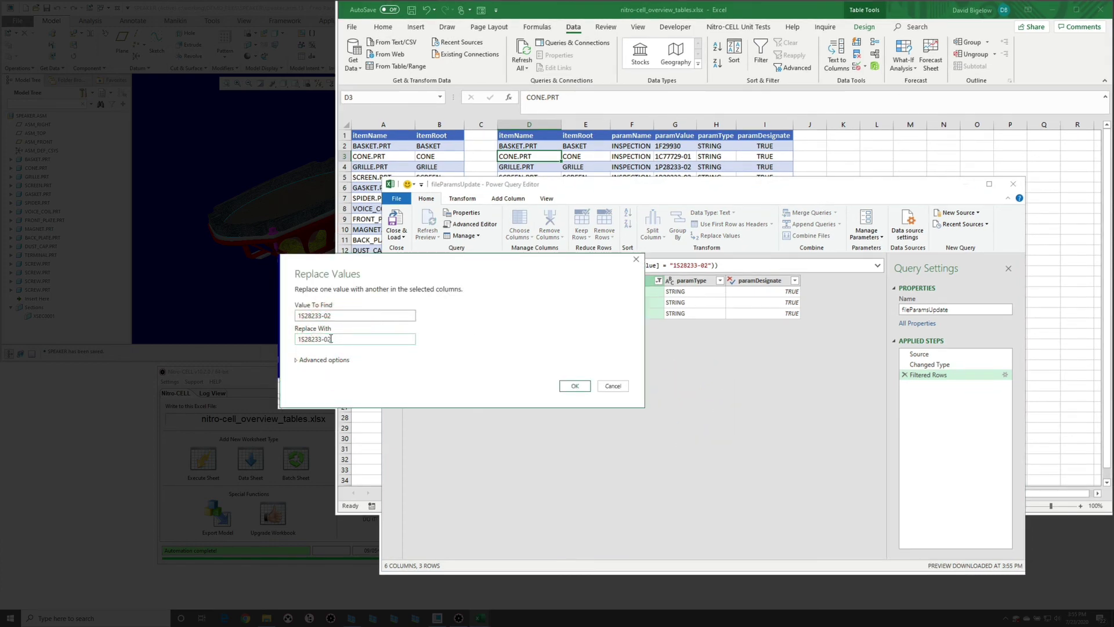
pyautogui.moveTo(314, 338); pyautogui.dragTo(321, 340)
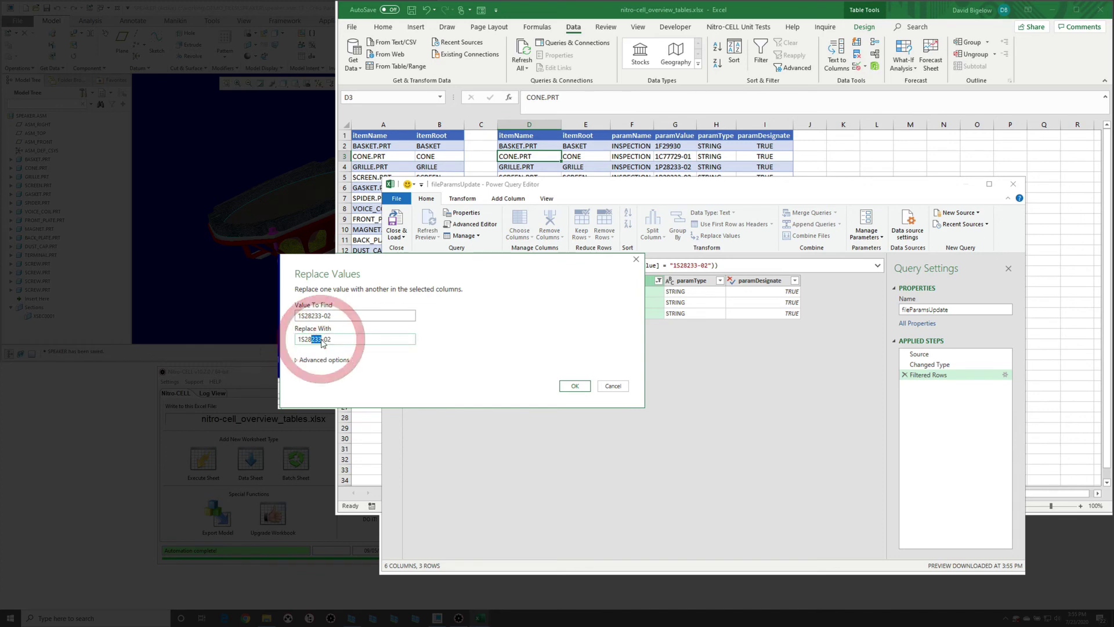
pyautogui.press('BackSpace')
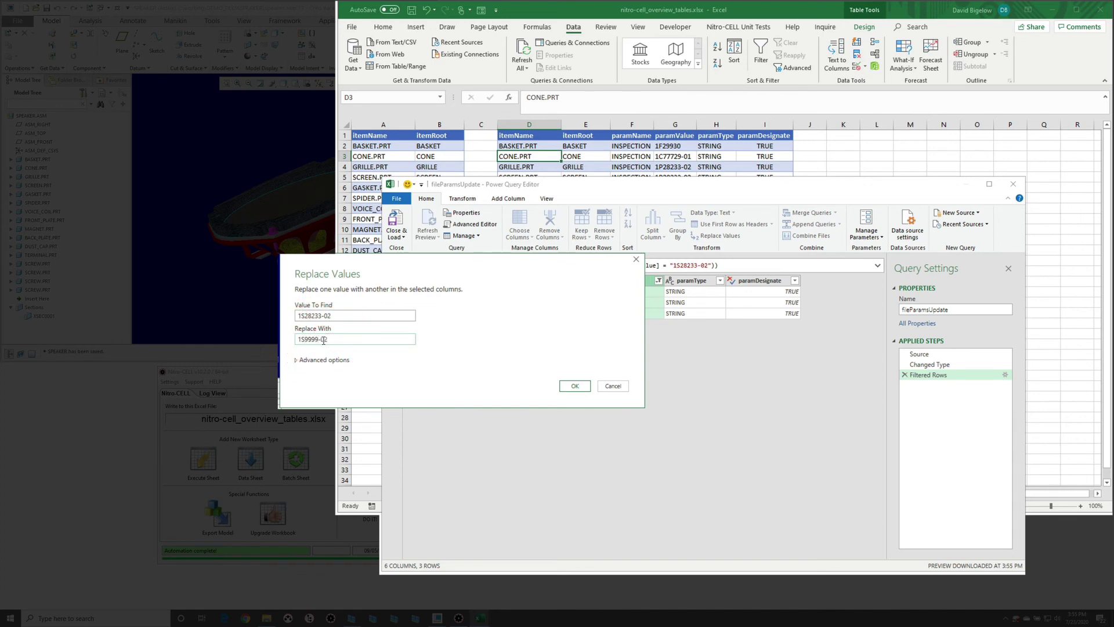
pyautogui.click(334, 339)
pyautogui.press('BackSpace')
pyautogui.write('1')
pyautogui.click(574, 386)
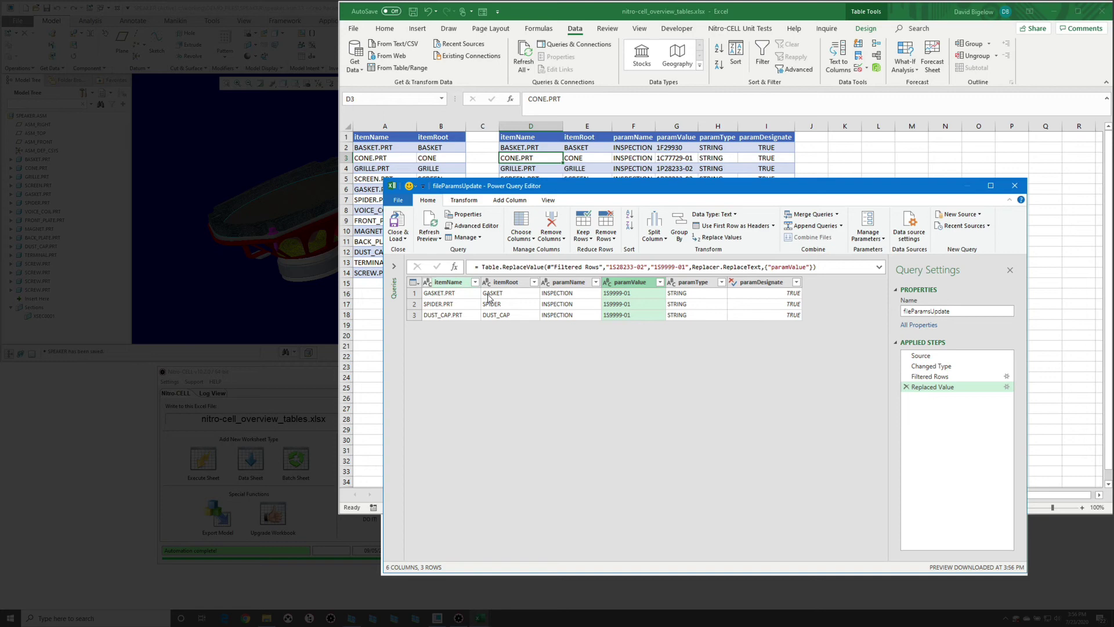
# Review each Applied Steps preview, then close the Power Query Editor.
pyautogui.click(948, 356)
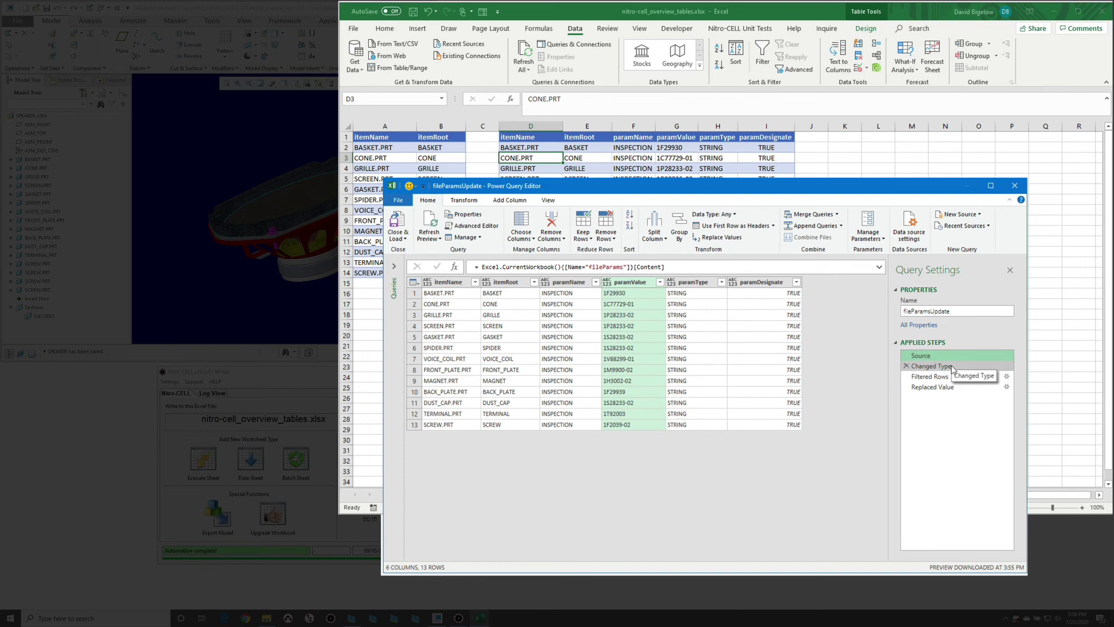
pyautogui.click(952, 366)
pyautogui.click(950, 377)
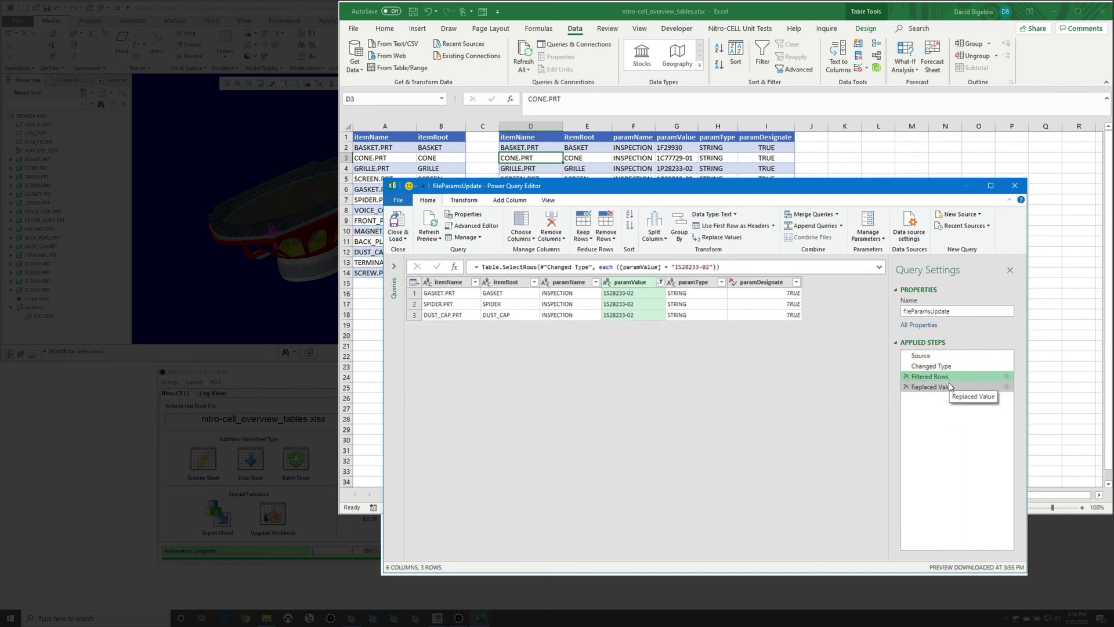
pyautogui.click(949, 387)
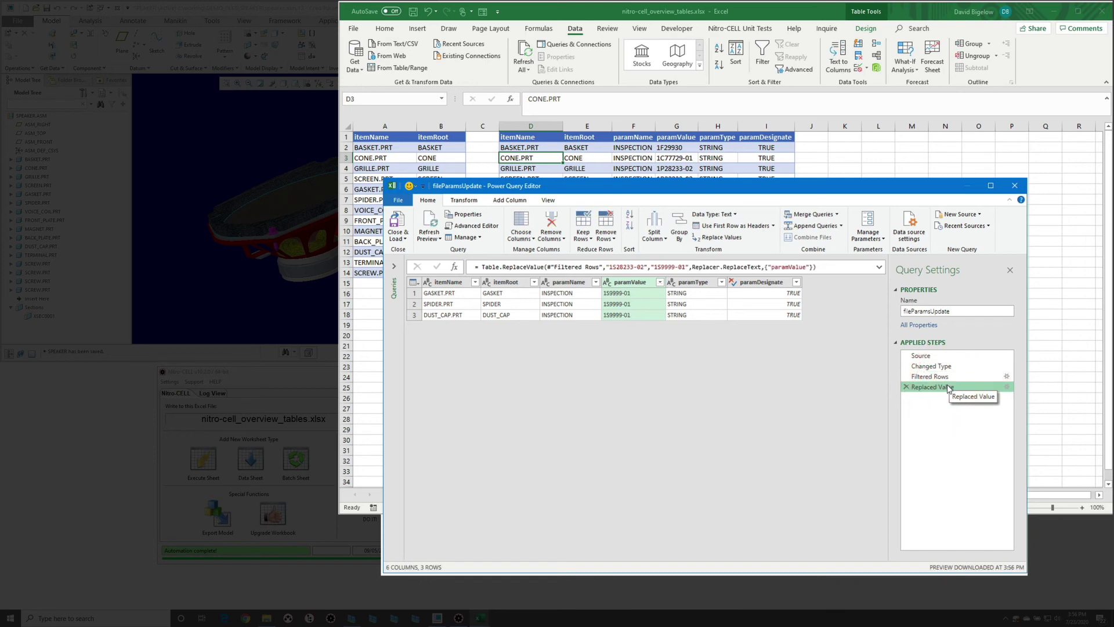
pyautogui.click(1015, 186)
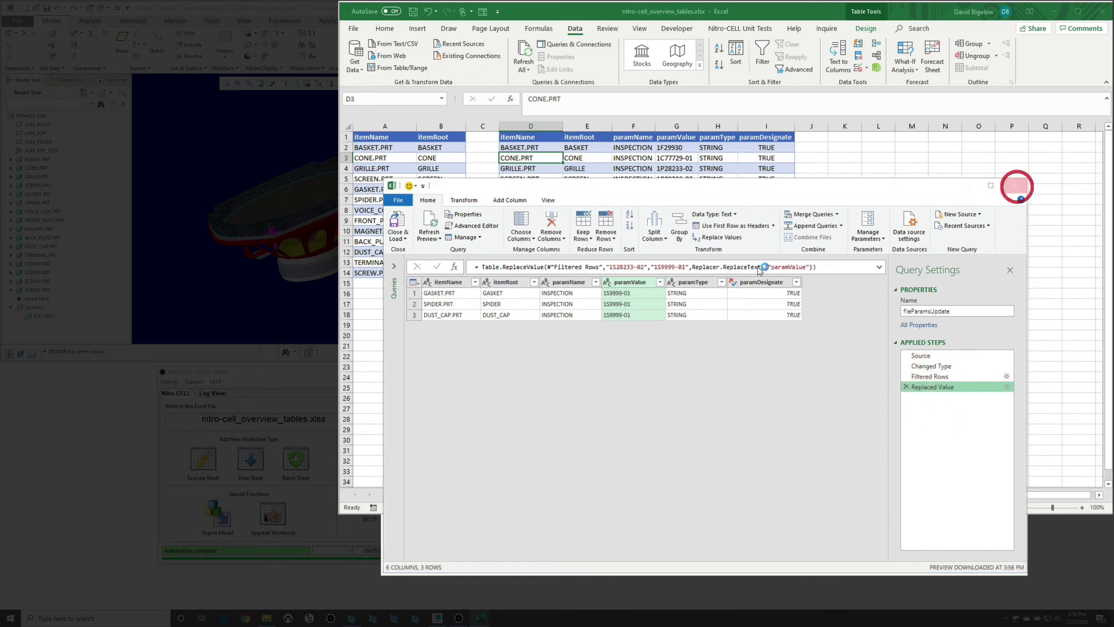
# Keep the query changes, check the 1S9999-01 values on Sheet13, and return to doStuff.
pyautogui.click(477, 352)
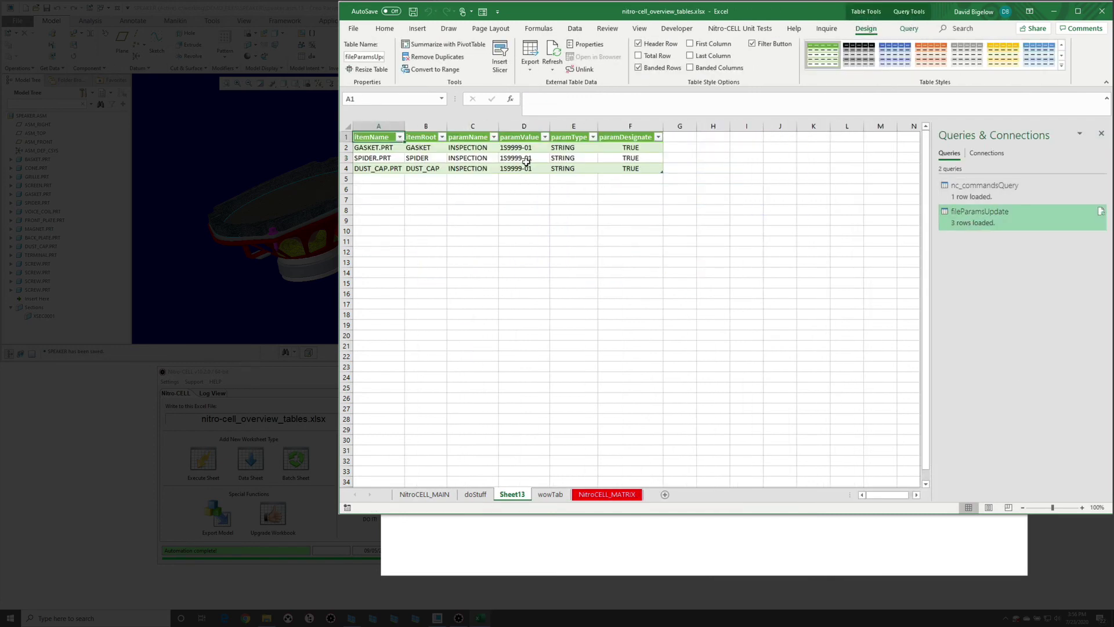
pyautogui.click(525, 159)
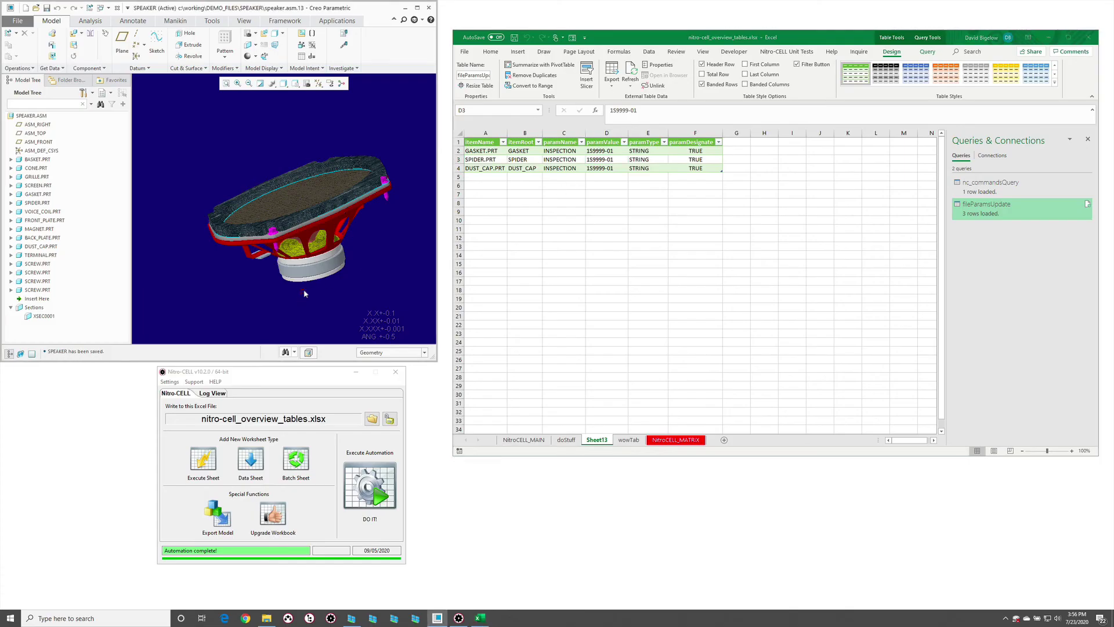
pyautogui.moveTo(304, 293); pyautogui.dragTo(311, 255)
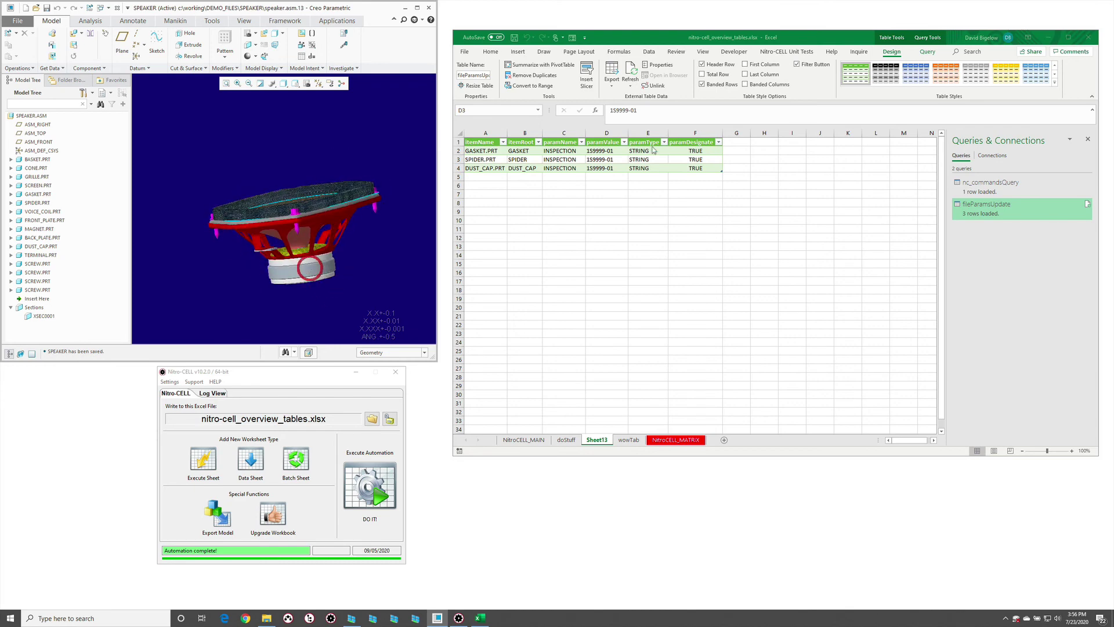
pyautogui.click(568, 442)
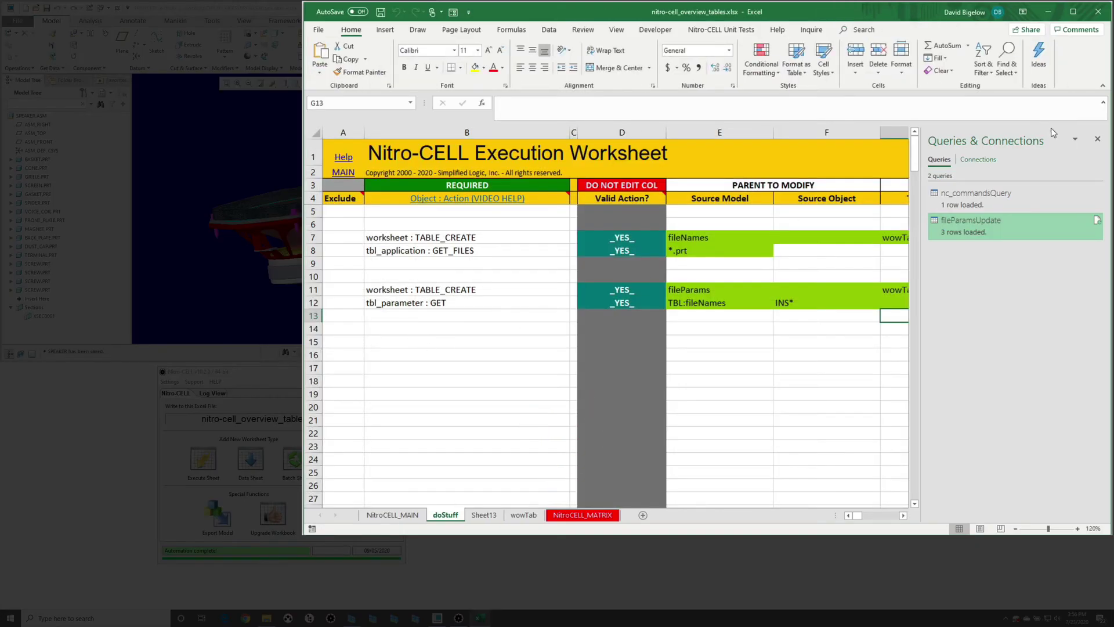
# Hide the Queries & Connections pane and enter =nc_command[REFRESH_ALL] in B14, then select B17.
pyautogui.click(1097, 139)
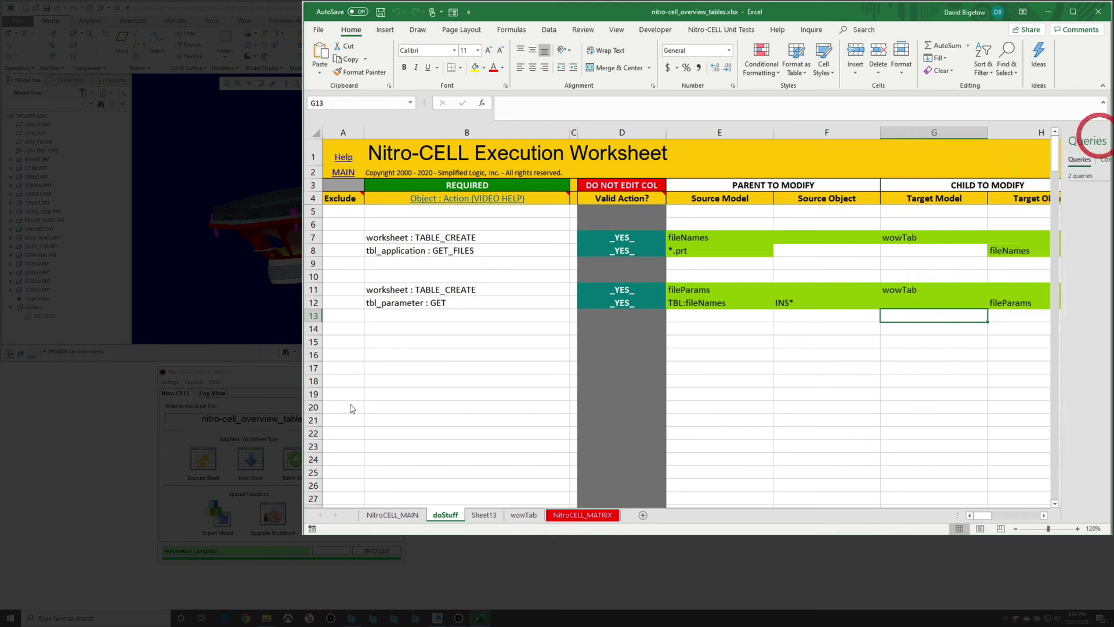
pyautogui.click(421, 329)
pyautogui.write('=nc_command[')
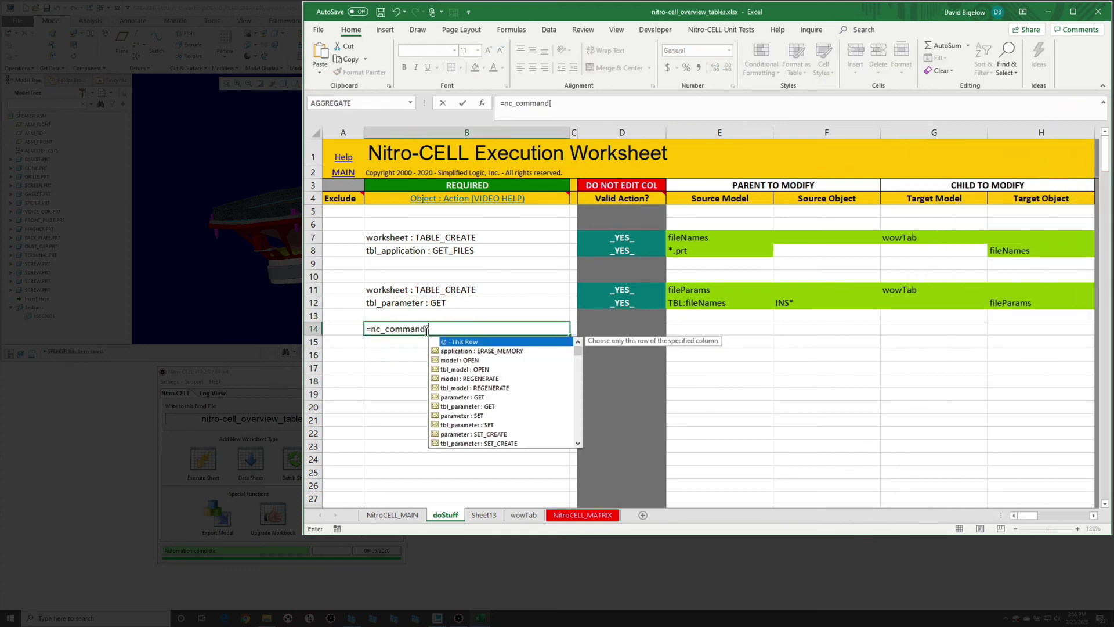
pyautogui.write('refresh')
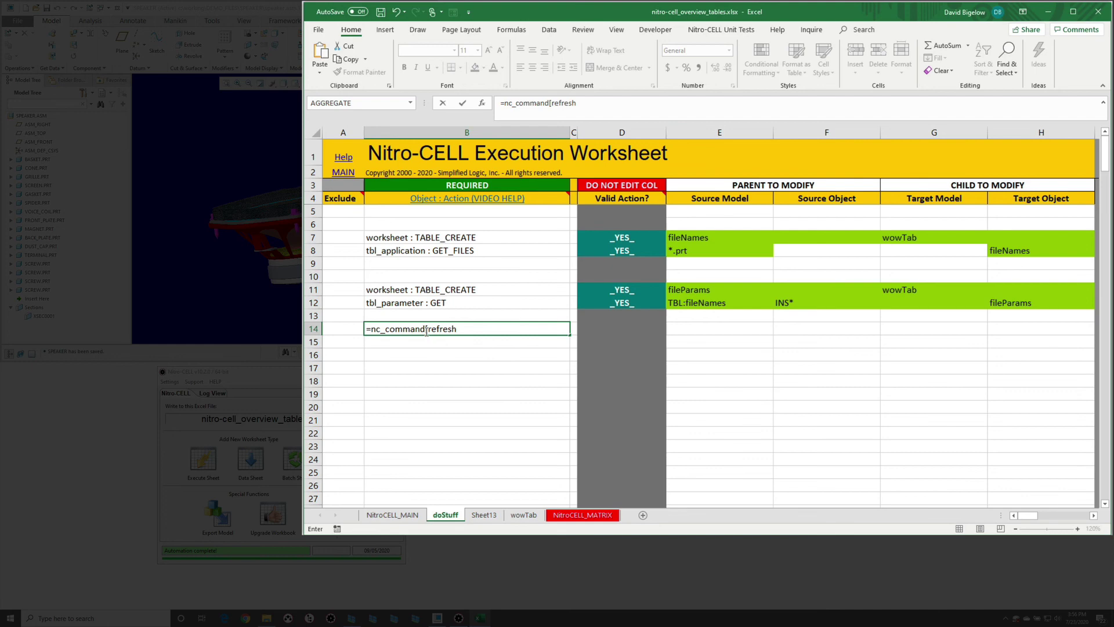
pyautogui.press('Tab')
pyautogui.write(']')
pyautogui.press('Return')
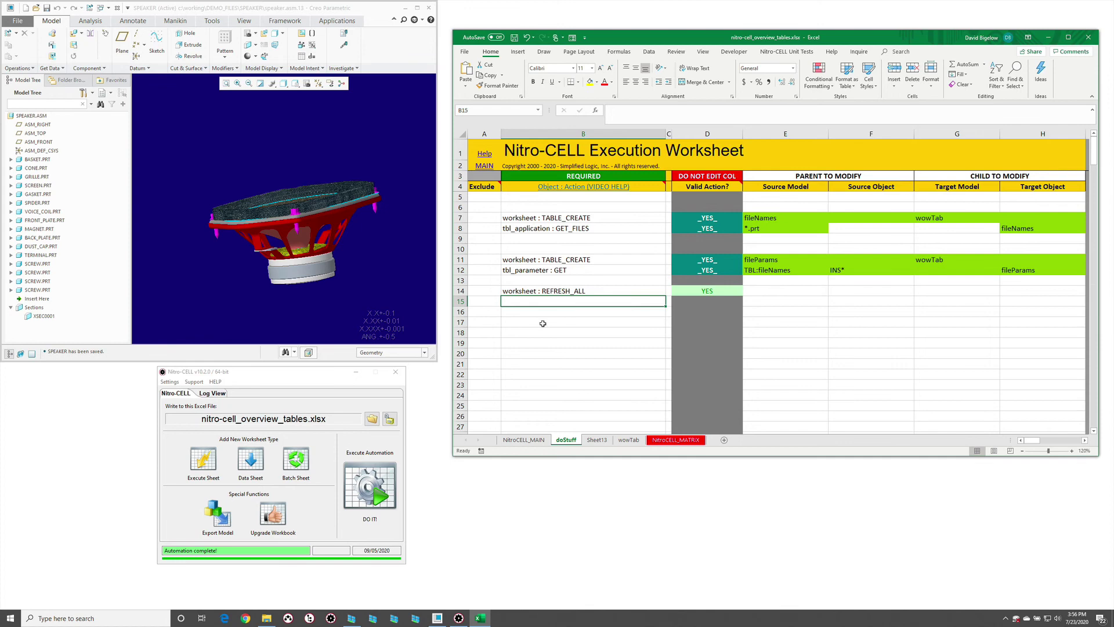
pyautogui.click(543, 322)
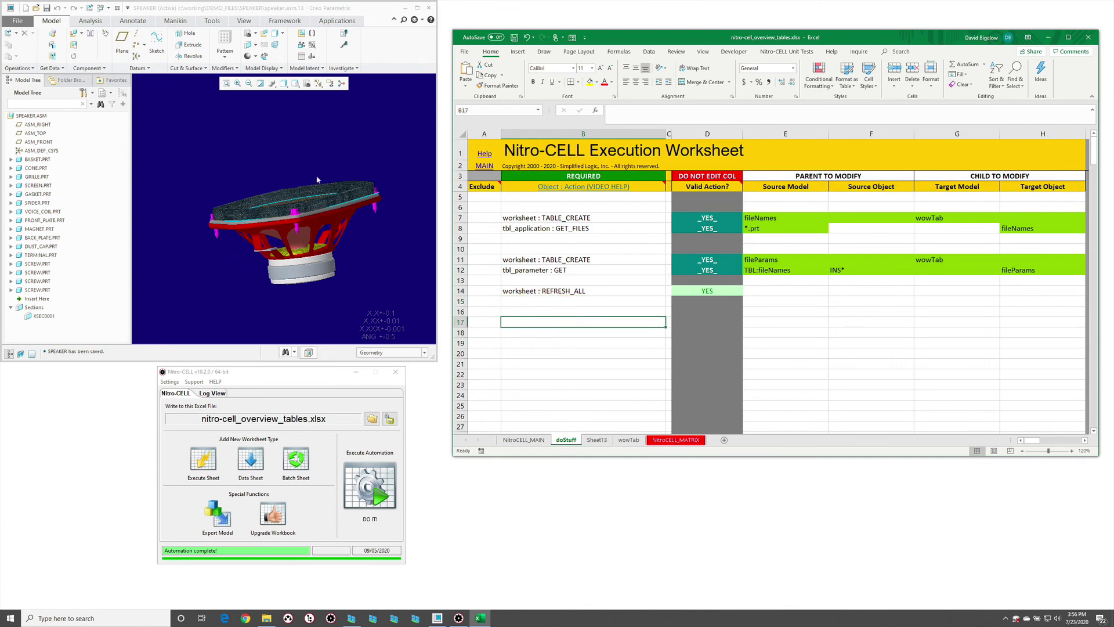
pyautogui.moveTo(298, 181); pyautogui.dragTo(336, 158)
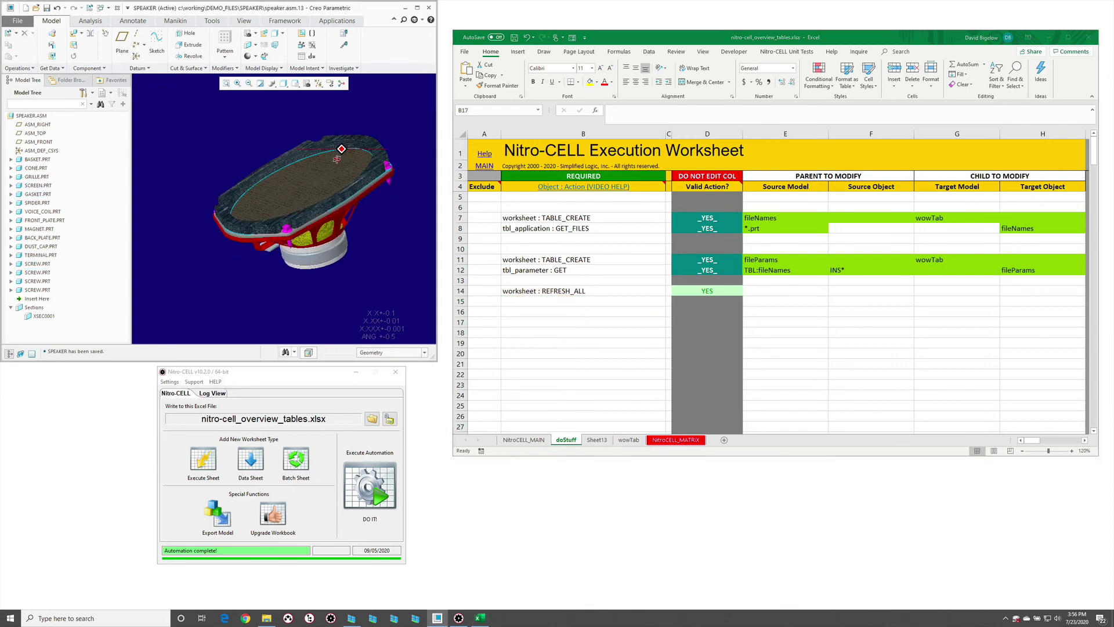
pyautogui.click(567, 320)
# Enter the tbl_parameter : SET command in B17.
pyautogui.write('=n')
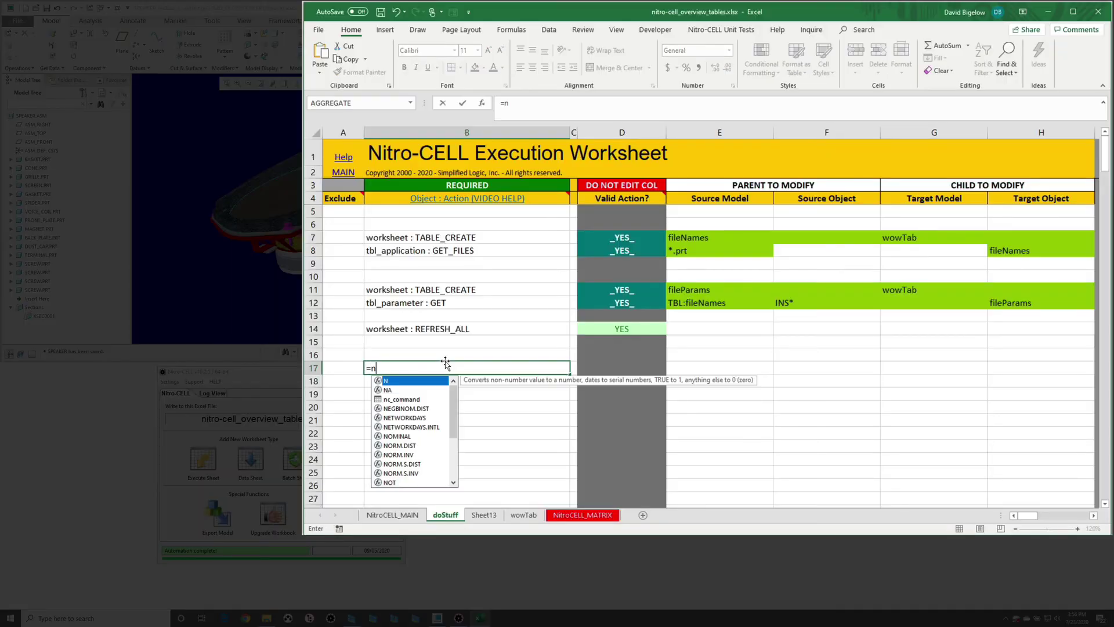
pyautogui.write('c')
pyautogui.press('Tab')
pyautogui.write('[set')
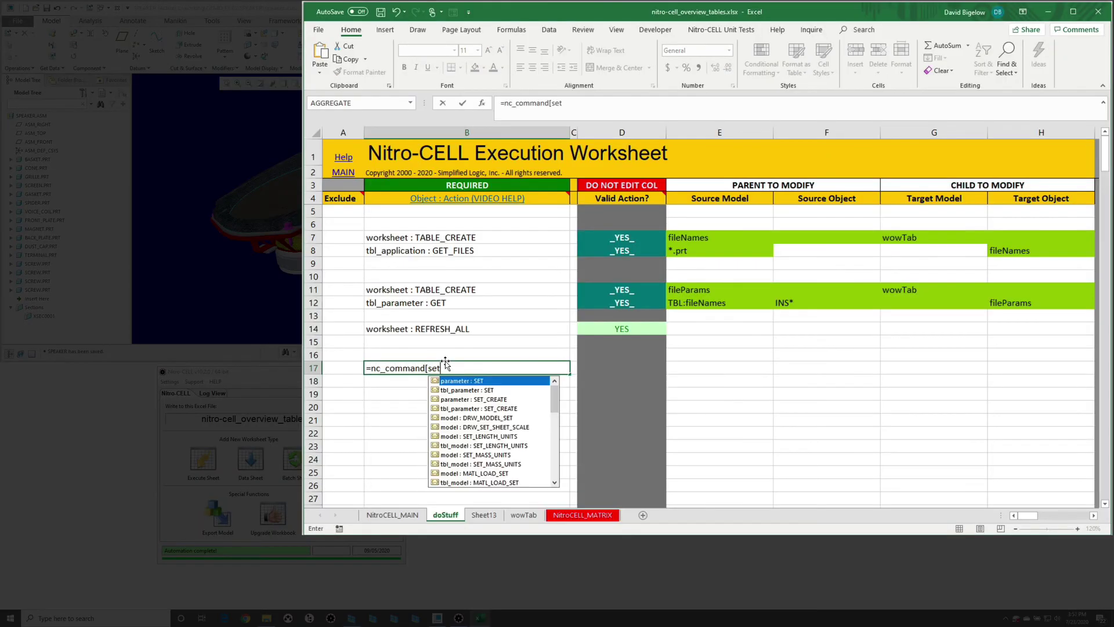
pyautogui.press('Down')
pyautogui.press('Tab')
pyautogui.press('Return')
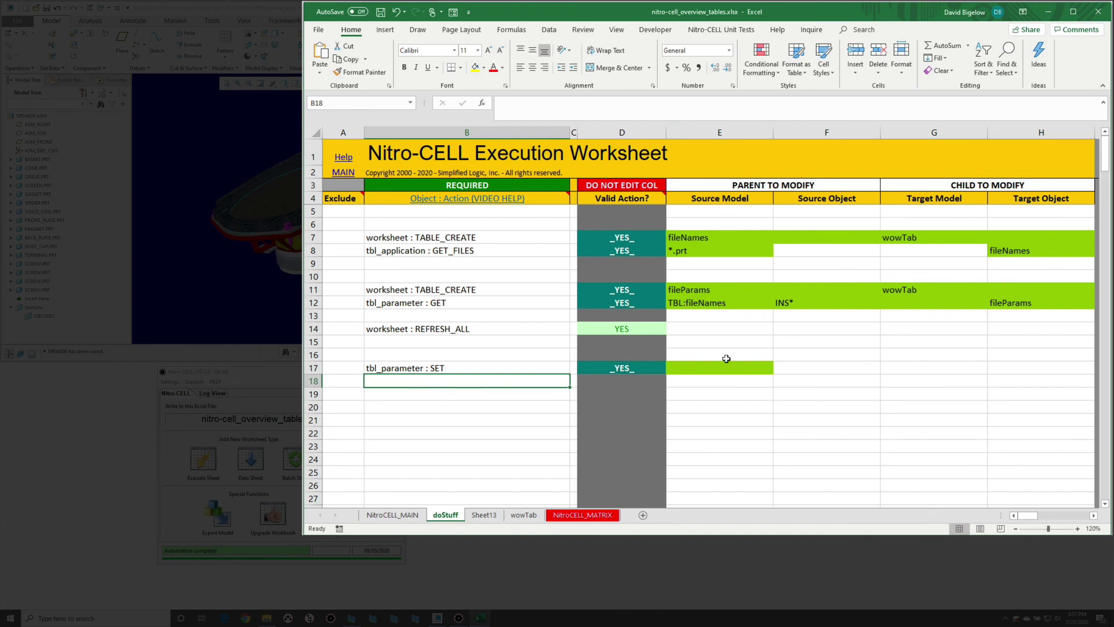
# Confirm Sheet13's table is named fileParamsUpdate and set E17's source to TBL:fileParamsUpdate.
pyautogui.click(485, 515)
pyautogui.click(430, 164)
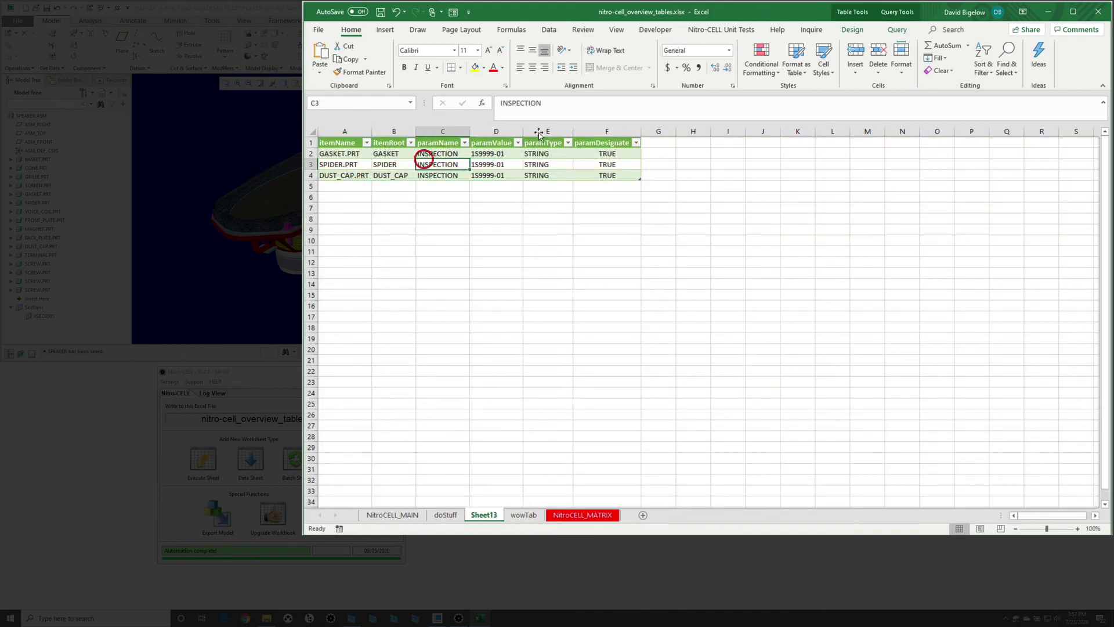
pyautogui.click(852, 29)
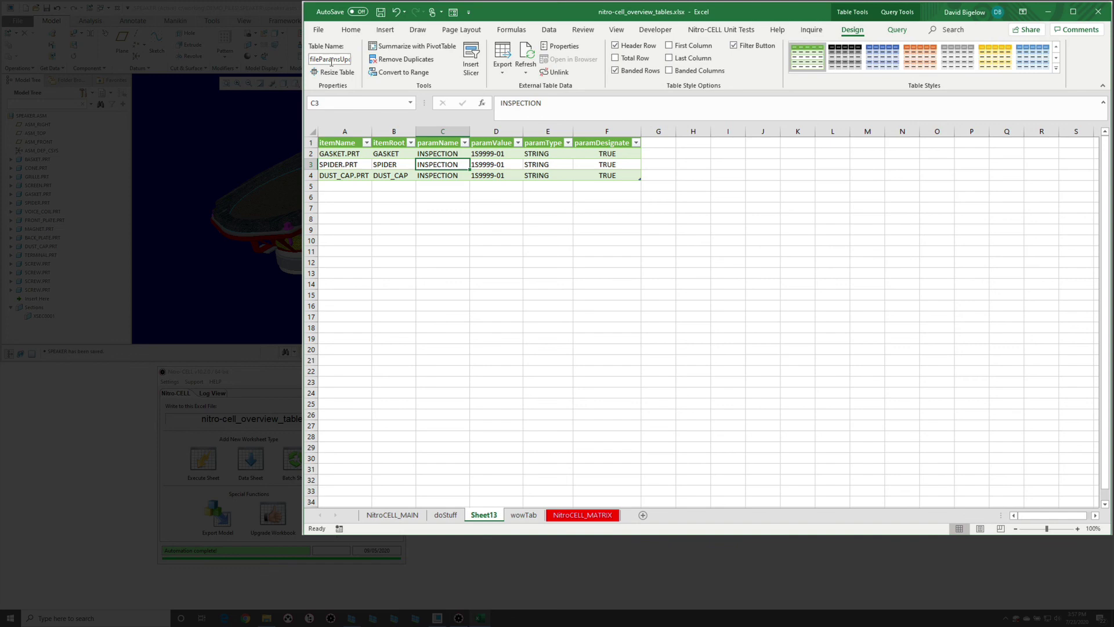
pyautogui.click(331, 59)
pyautogui.click(445, 514)
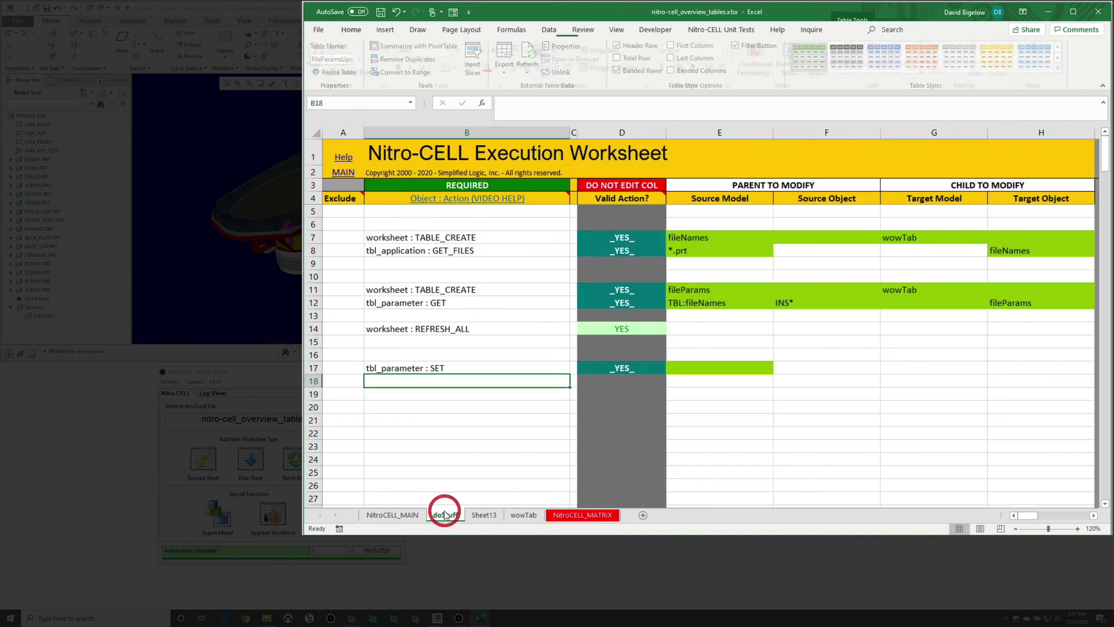
pyautogui.click(688, 369)
pyautogui.write('TBL:')
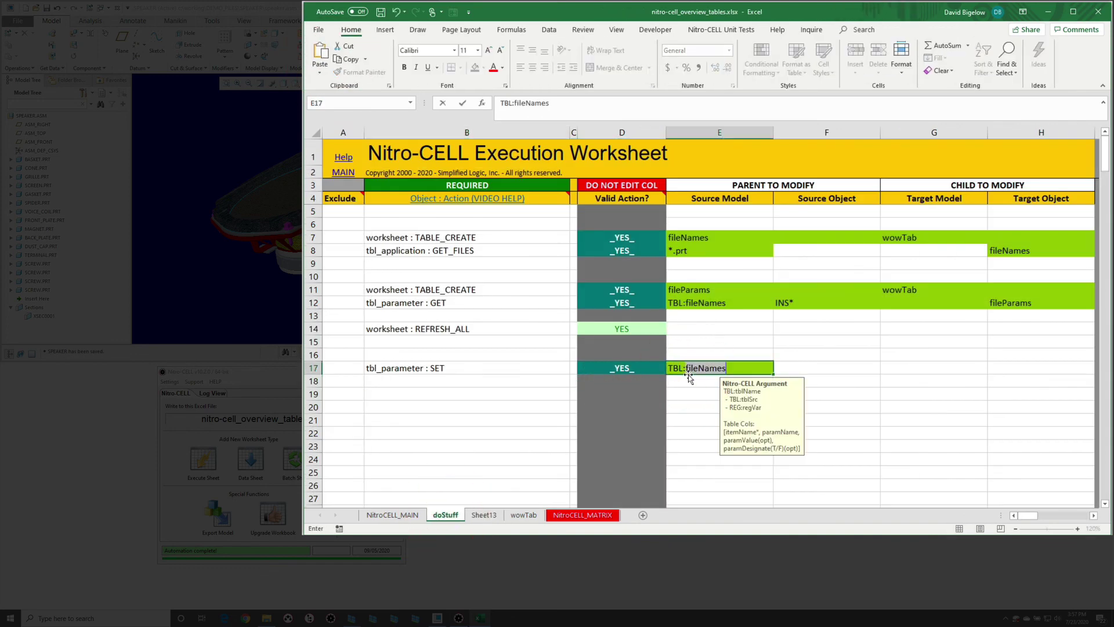
pyautogui.write('fileParamsUpdate')
pyautogui.press('Return')
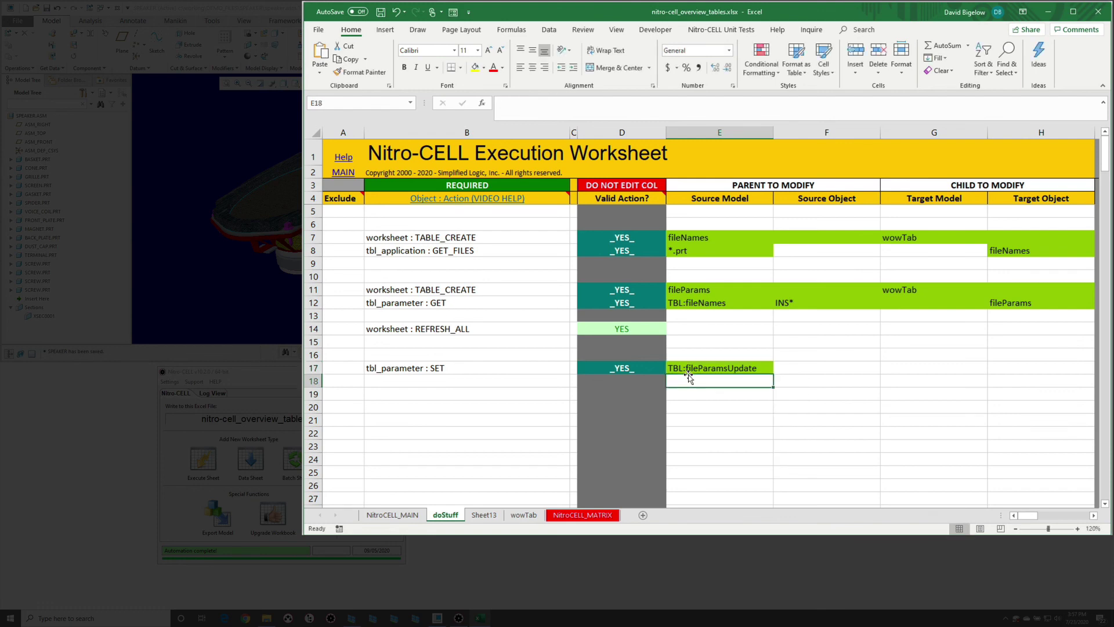
pyautogui.click(461, 394)
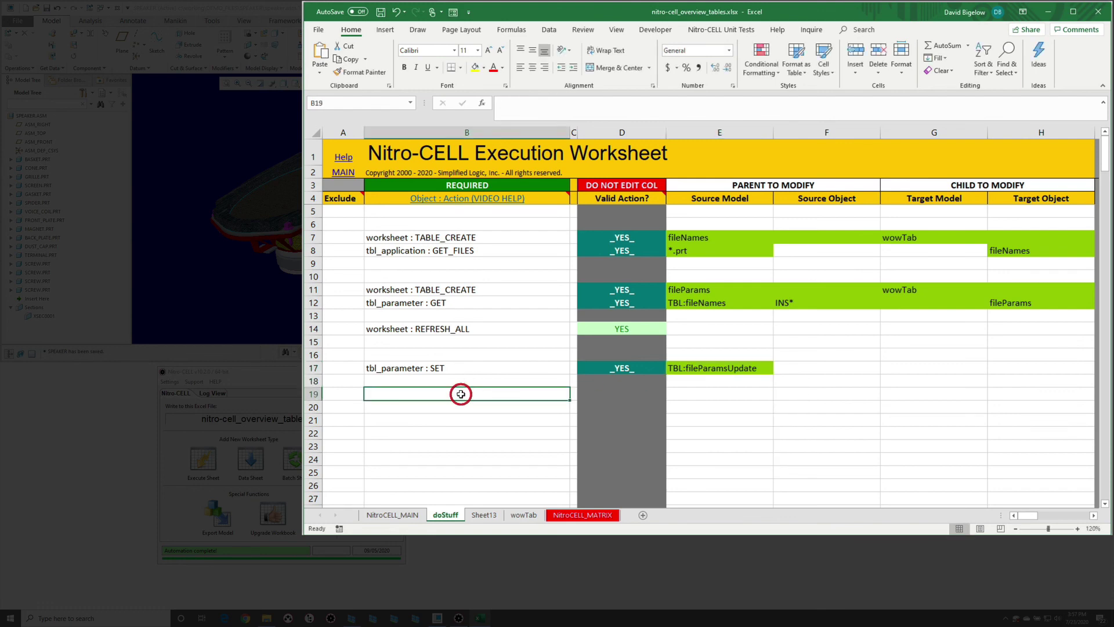
pyautogui.write('=nc_command[')
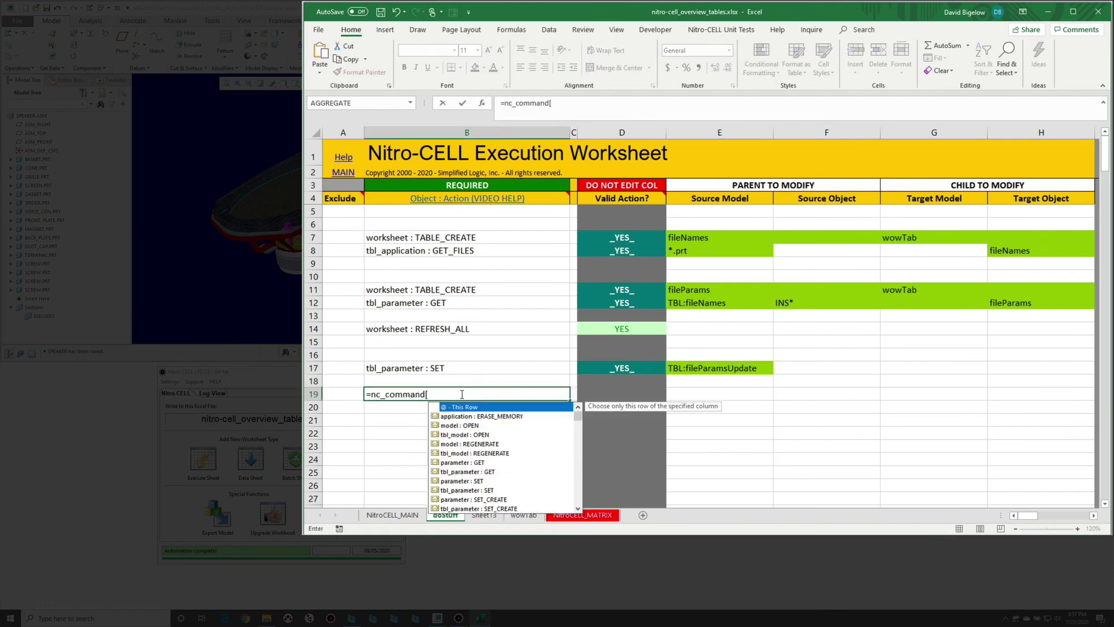
pyautogui.write('reg')
# Add tbl_model : REGENERATE in B19 and copy the fileParamsUpdate table reference from E17 into E19.
pyautogui.press('Down')
pyautogui.press('Tab')
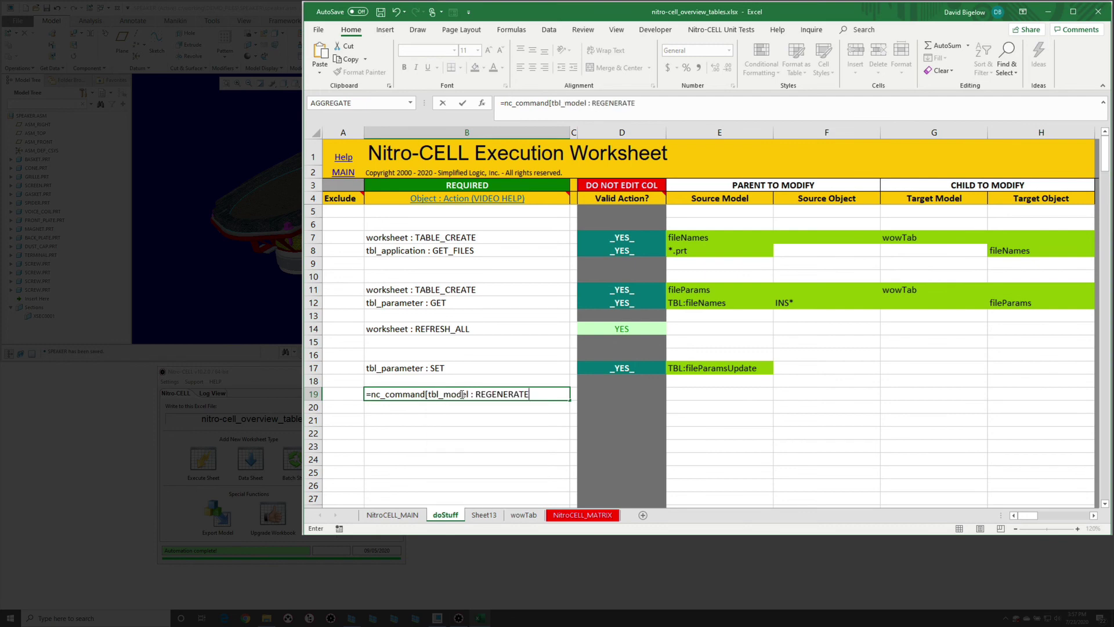
pyautogui.press('Return')
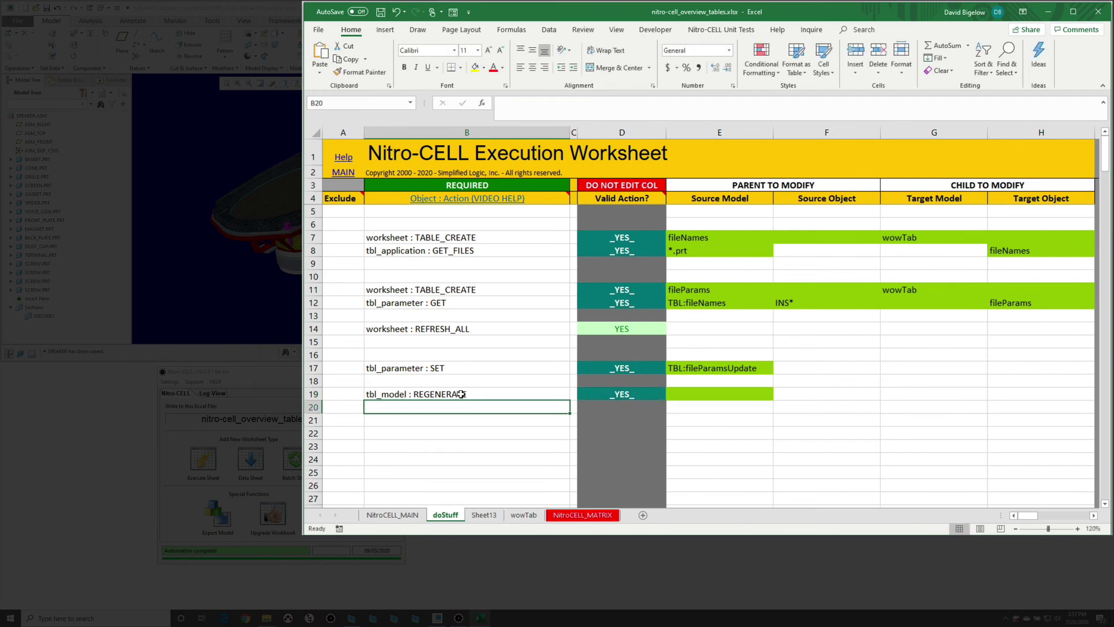
pyautogui.click(718, 369)
pyautogui.hotkey('ctrl', 'c')
pyautogui.click(696, 393)
pyautogui.press('Return')
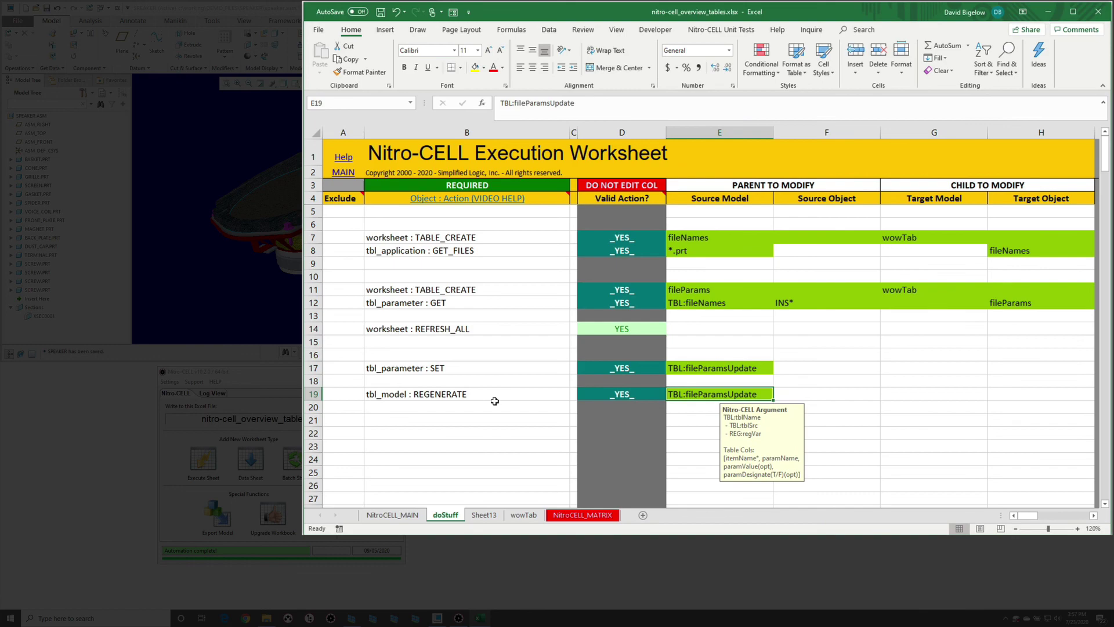
# Run the execution sheet with DO IT! and show the parameter table beside Creo.
pyautogui.click(448, 427)
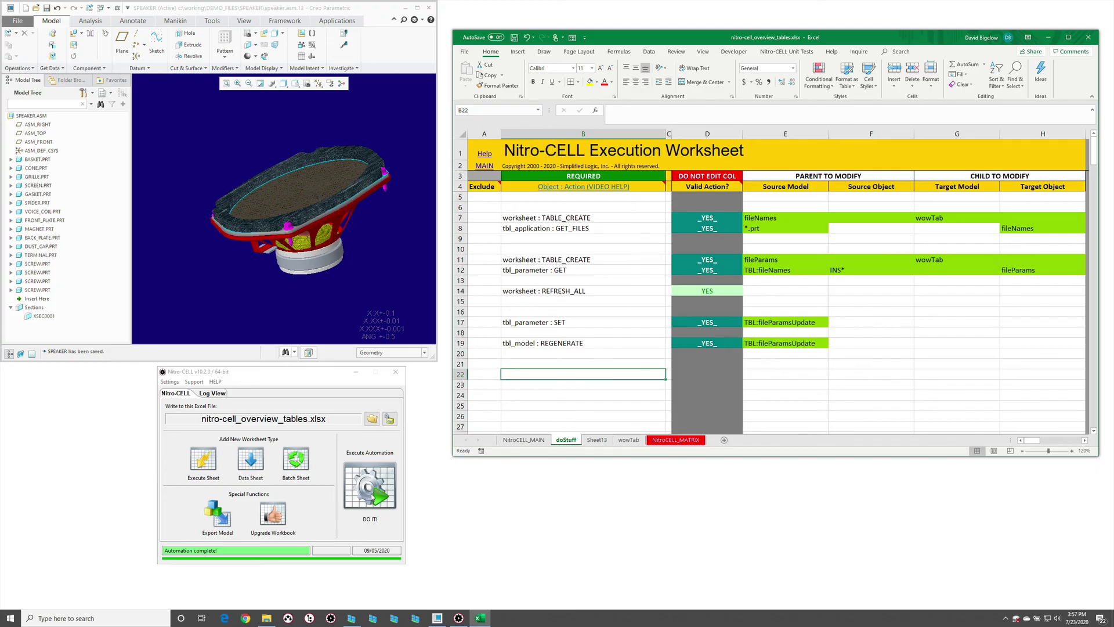
pyautogui.click(372, 497)
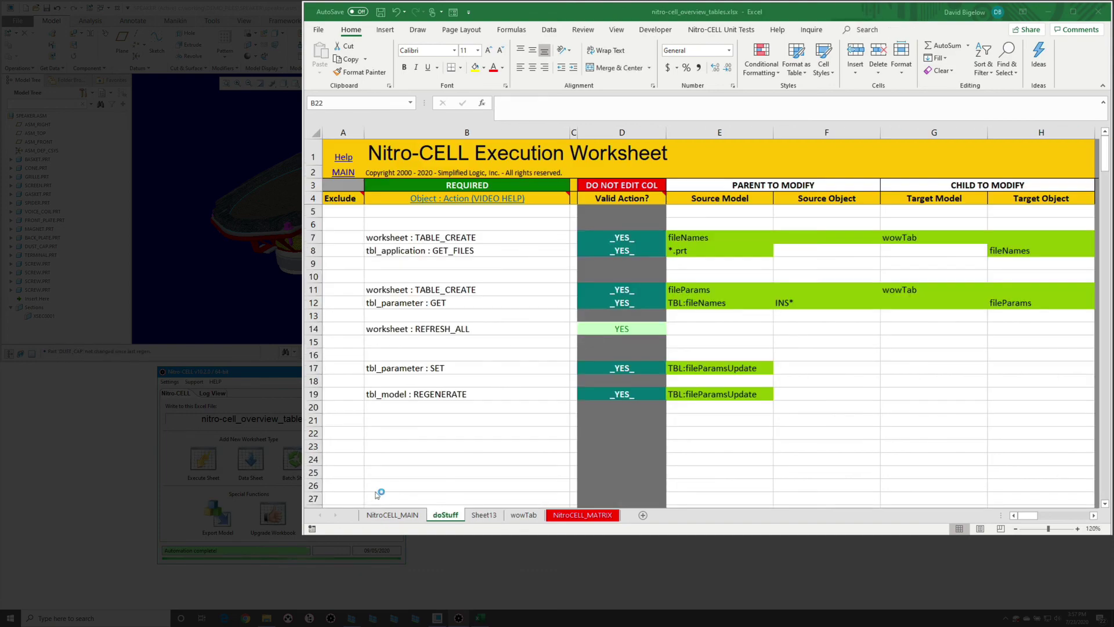
pyautogui.click(484, 515)
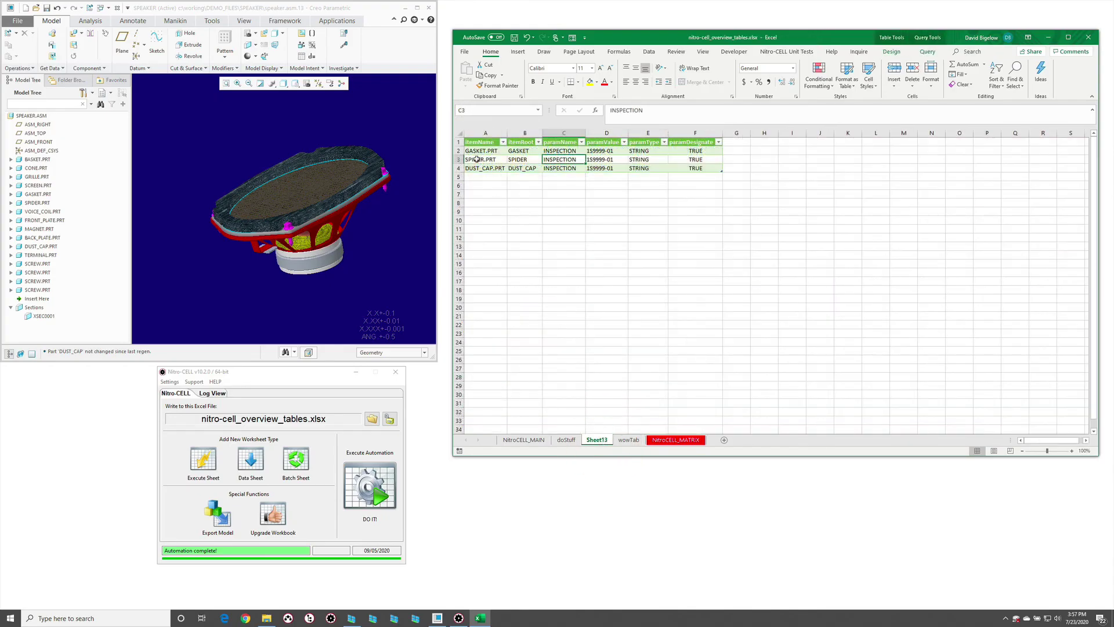
# In Creo, open Tools > Parameters with Look In set to Part.
pyautogui.click(296, 116)
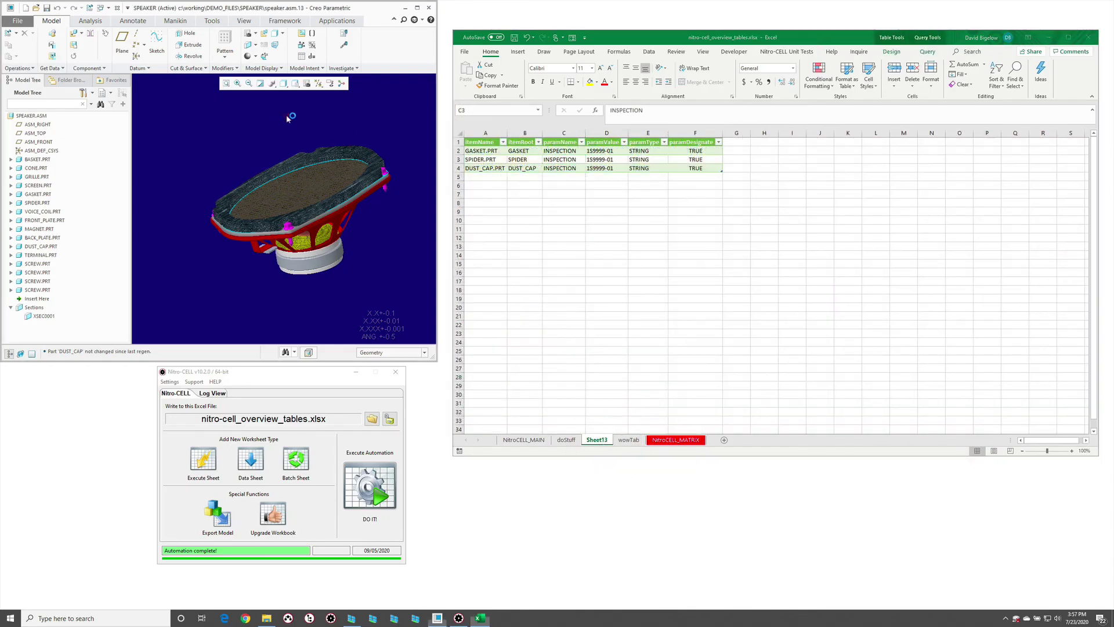
pyautogui.click(211, 20)
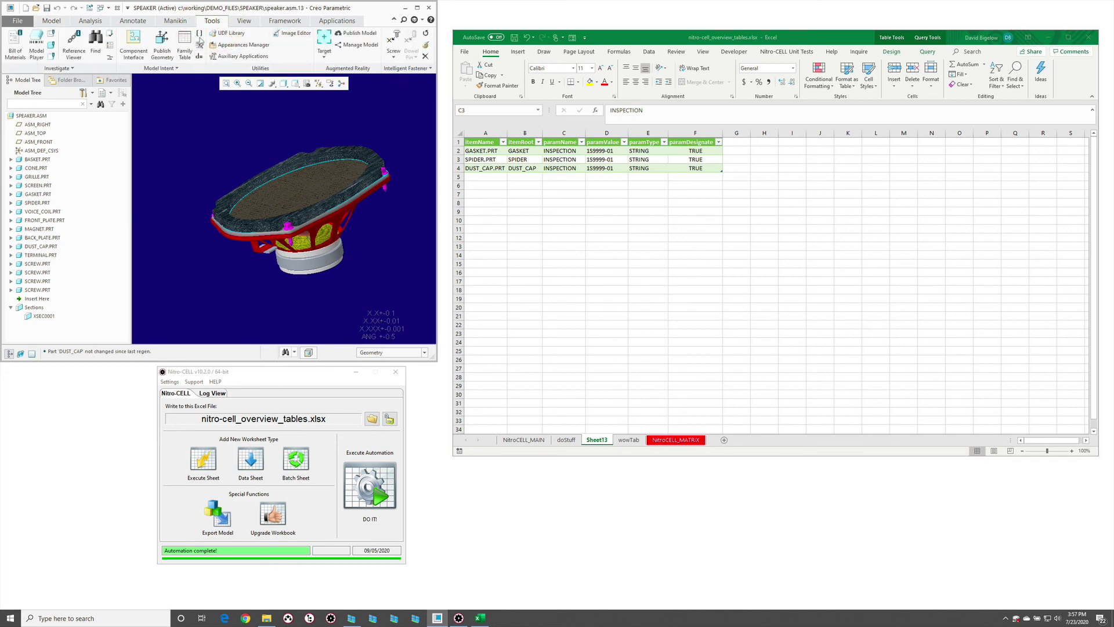
pyautogui.click(200, 34)
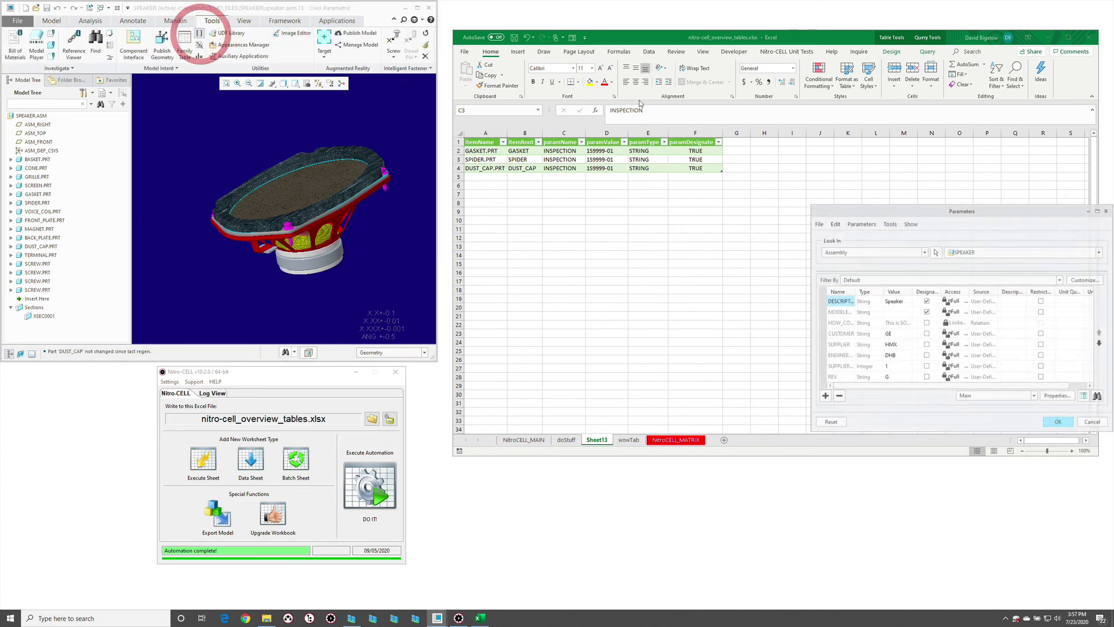
pyautogui.click(903, 252)
pyautogui.click(875, 276)
pyautogui.moveTo(952, 210); pyautogui.dragTo(527, 163)
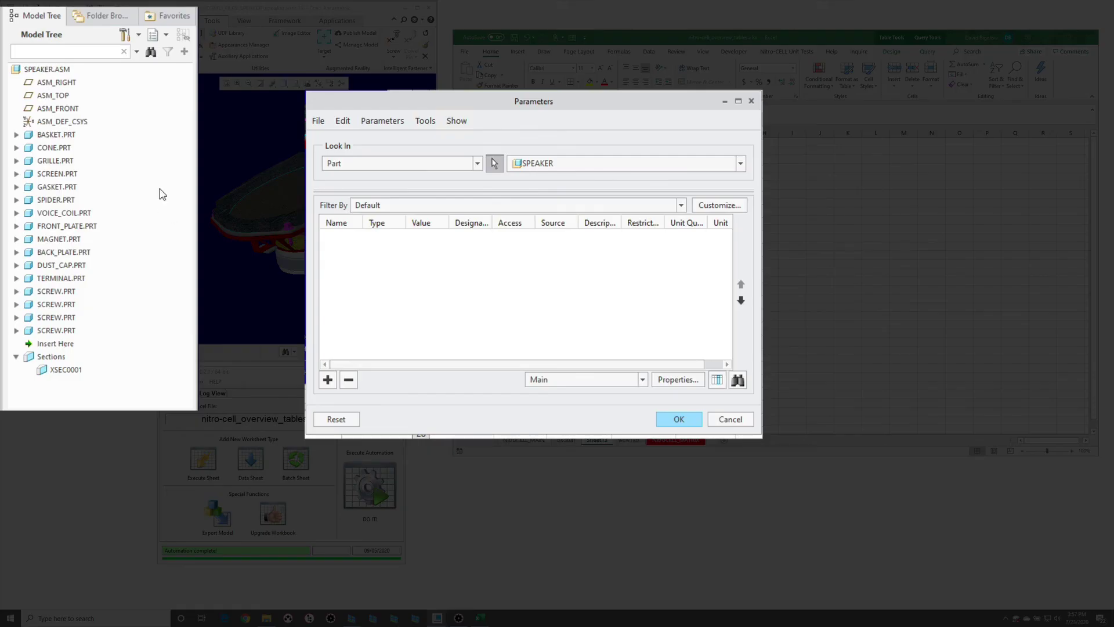
# Pick SPIDER.PRT, sort by Name, confirm INSPECTION reads 1S9999-01, then cancel.
pyautogui.click(56, 200)
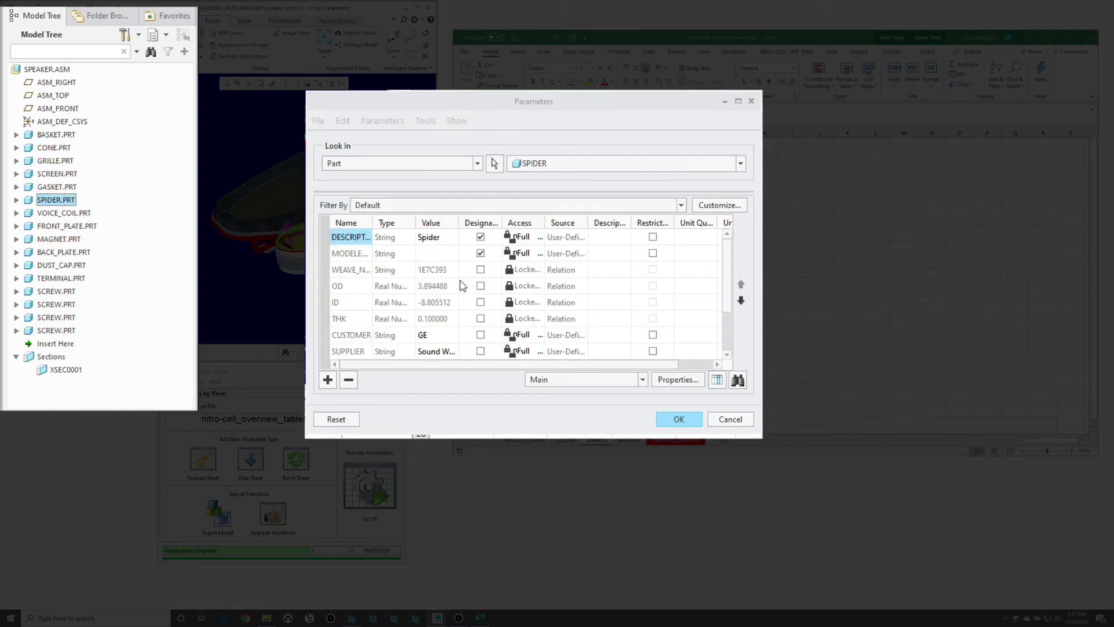
pyautogui.click(346, 223)
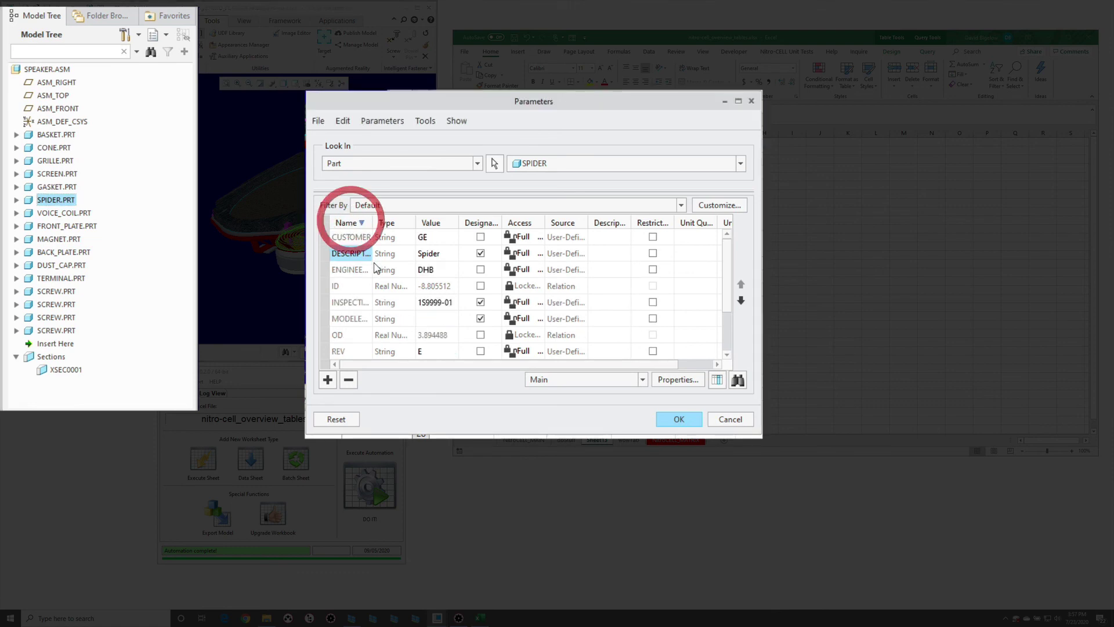
pyautogui.click(440, 307)
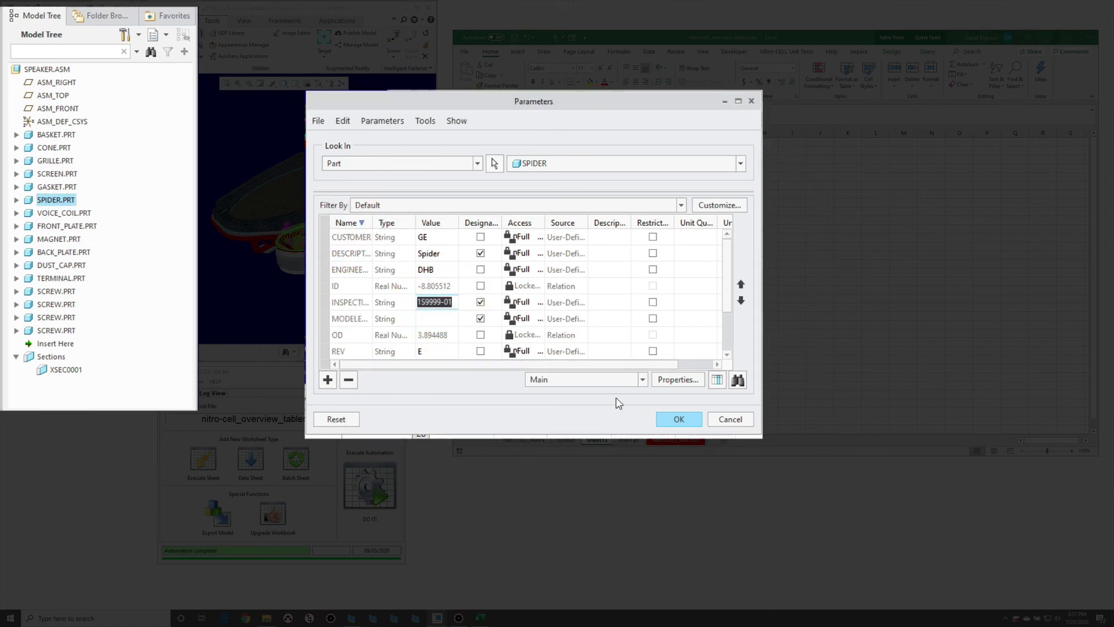
pyautogui.click(729, 418)
# Switch back to Excel's doStuff execution sheet.
pyautogui.click(567, 319)
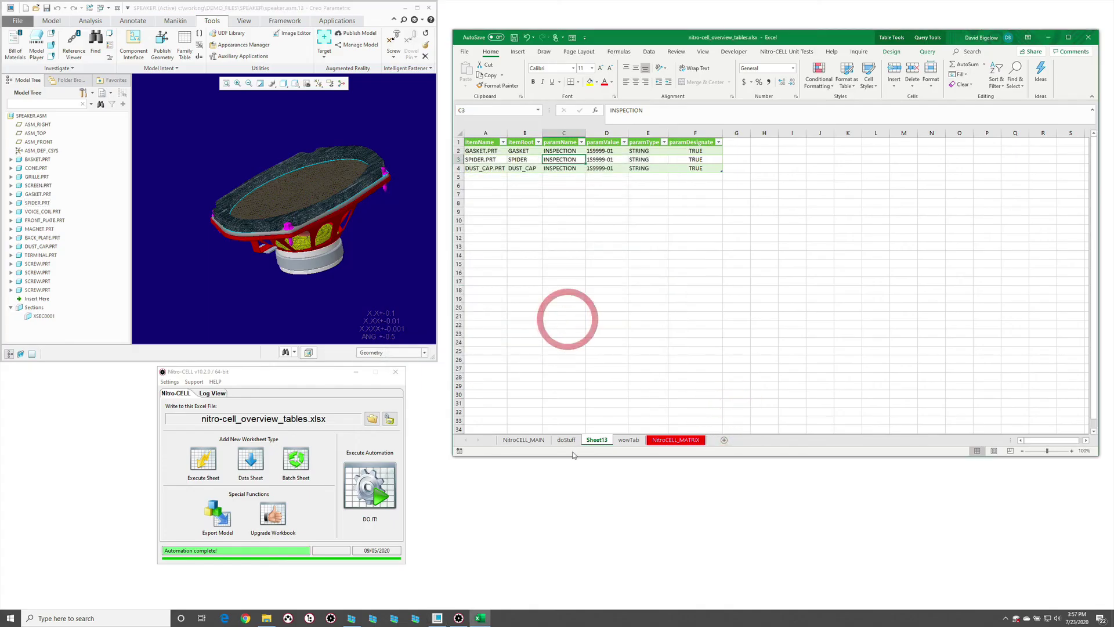
pyautogui.click(565, 440)
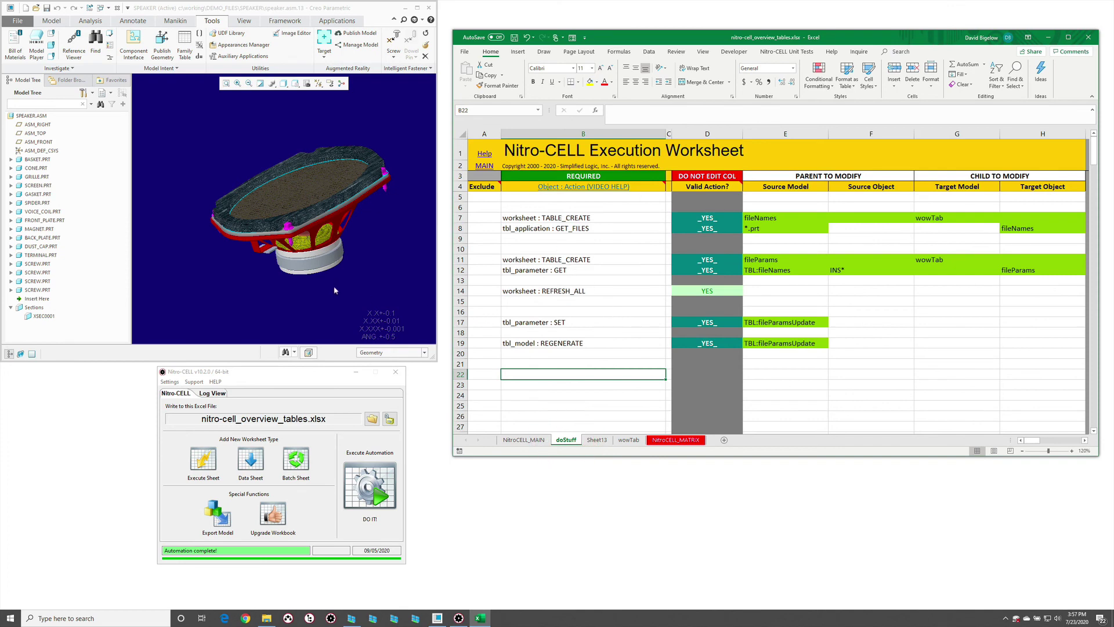
pyautogui.moveTo(358, 259); pyautogui.dragTo(355, 267)
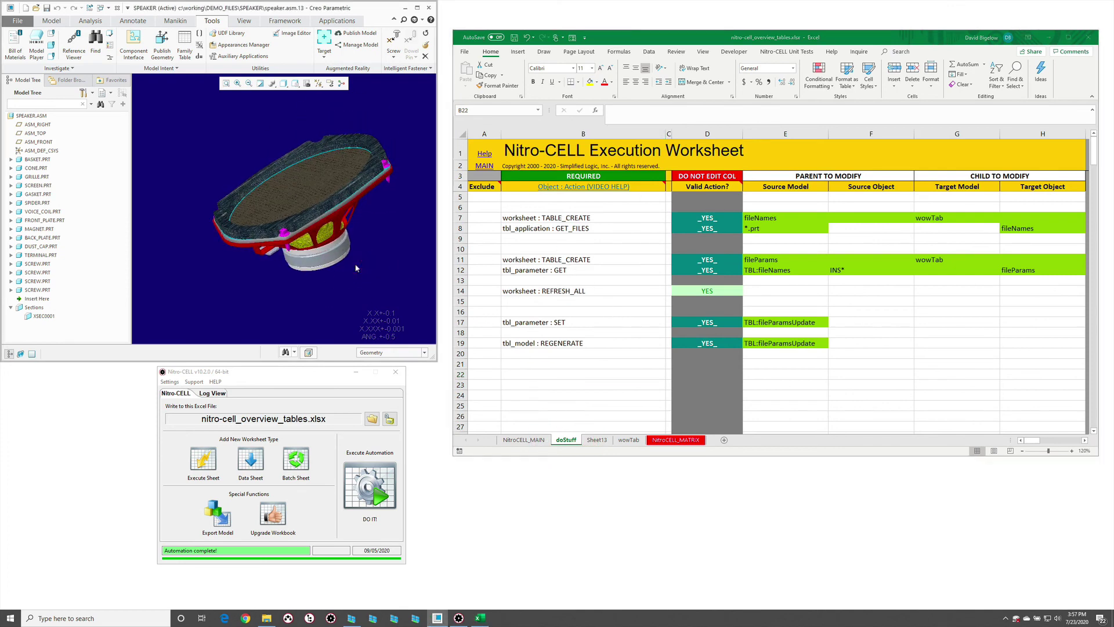